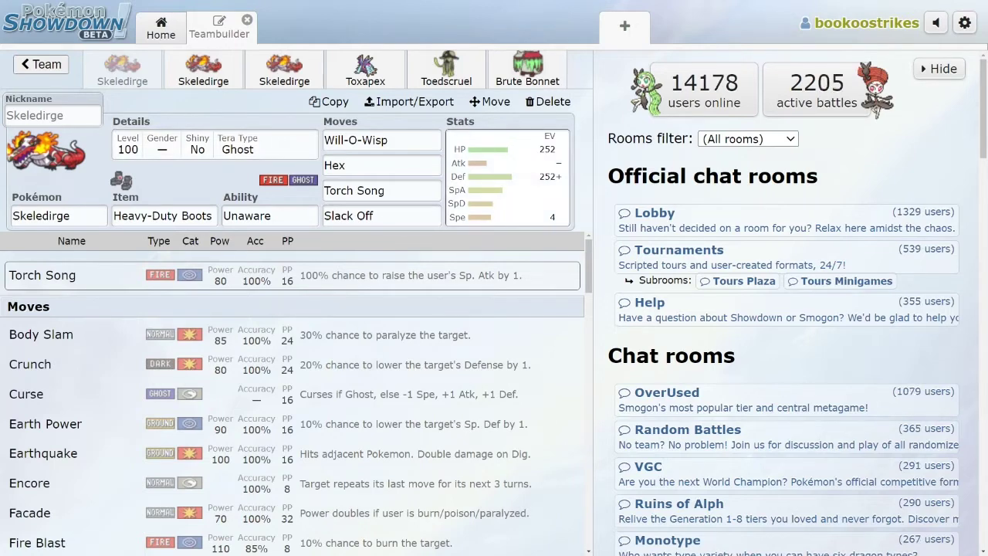
# - Examine the first Skeledirge's EV spread, along with the descriptions of its third move and ability
pyautogui.click(514, 192)
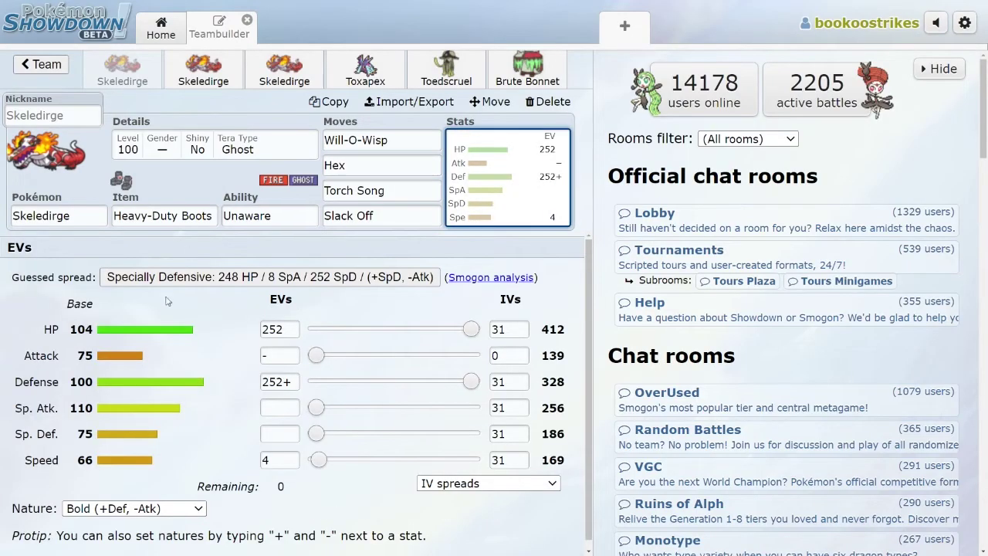
pyautogui.scroll(-1, 148, 321)
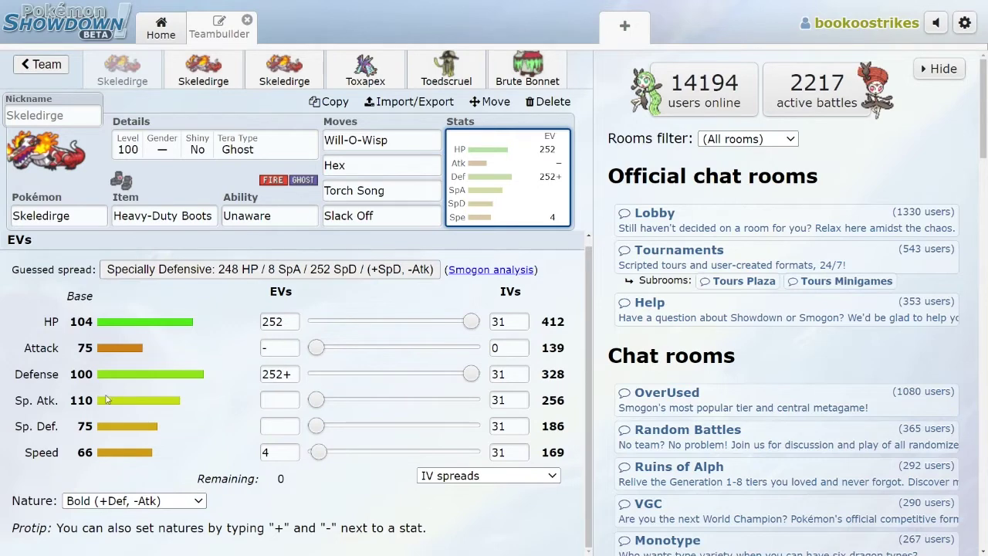
pyautogui.click(403, 195)
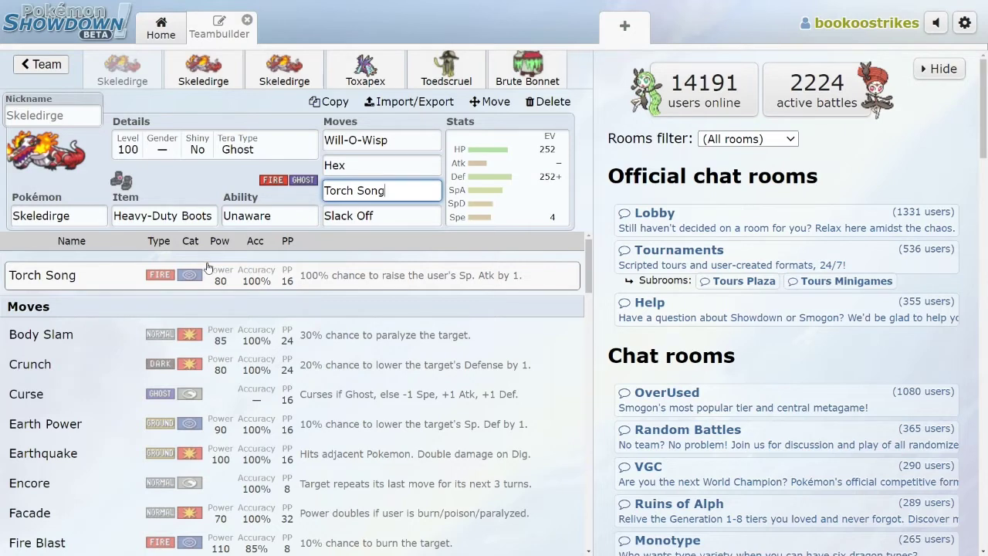
pyautogui.click(283, 216)
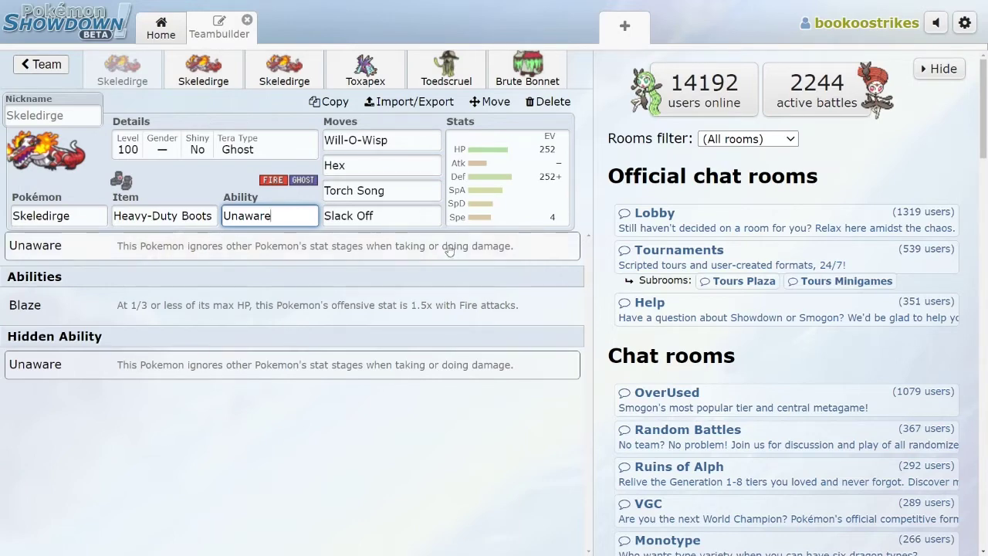
# - Read the descriptions of Torch Song, Slack Off and Will-O-Wisp on the first Skeledirge and recheck its EV spread
pyautogui.click(362, 190)
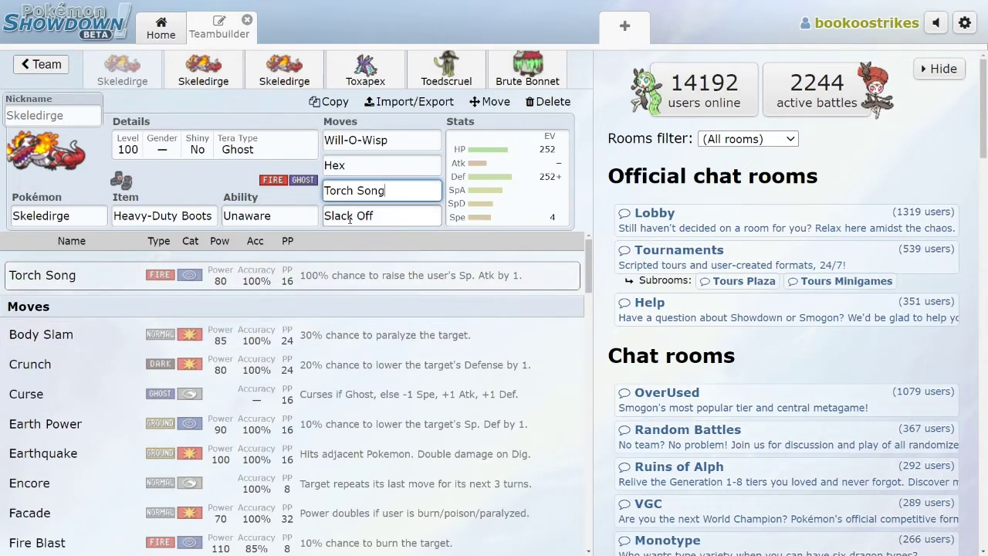
pyautogui.click(376, 218)
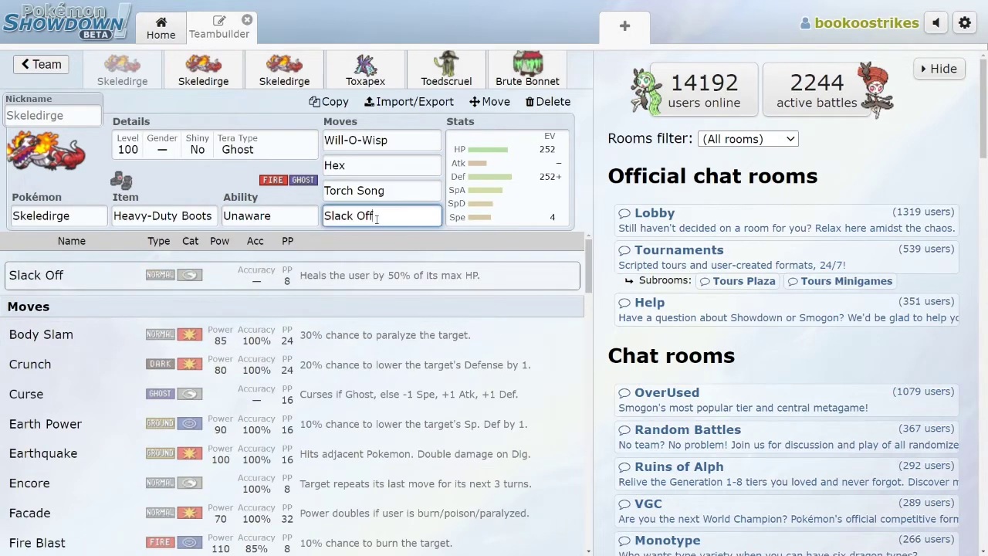
pyautogui.click(359, 148)
pyautogui.scroll(-12, 208, 432)
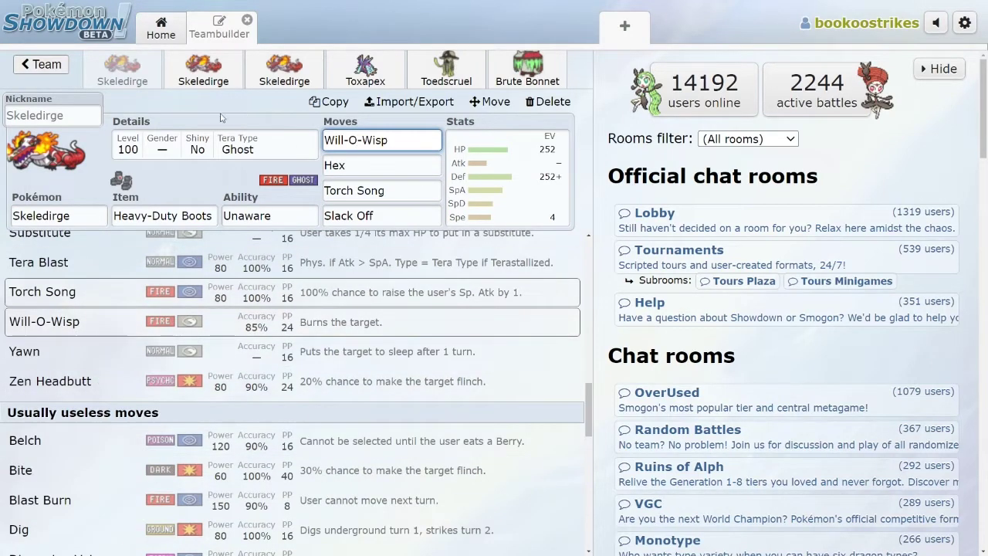
pyautogui.hotkey('shift', 'Tab')
pyautogui.click(503, 190)
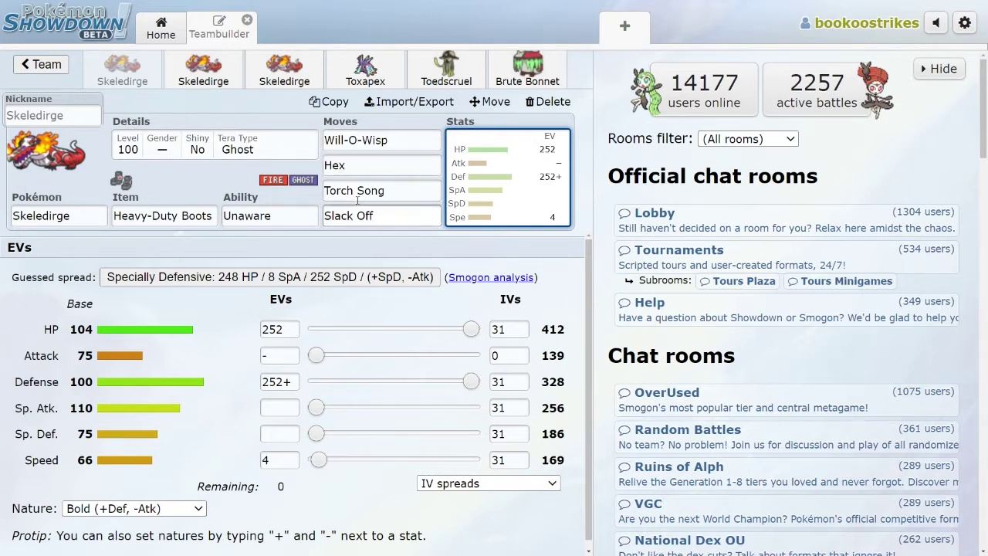
# - Go through the descriptions of the first Skeledirge's four moves: Will-O-Wisp, Hex, Torch Song and Slack Off
pyautogui.click(355, 140)
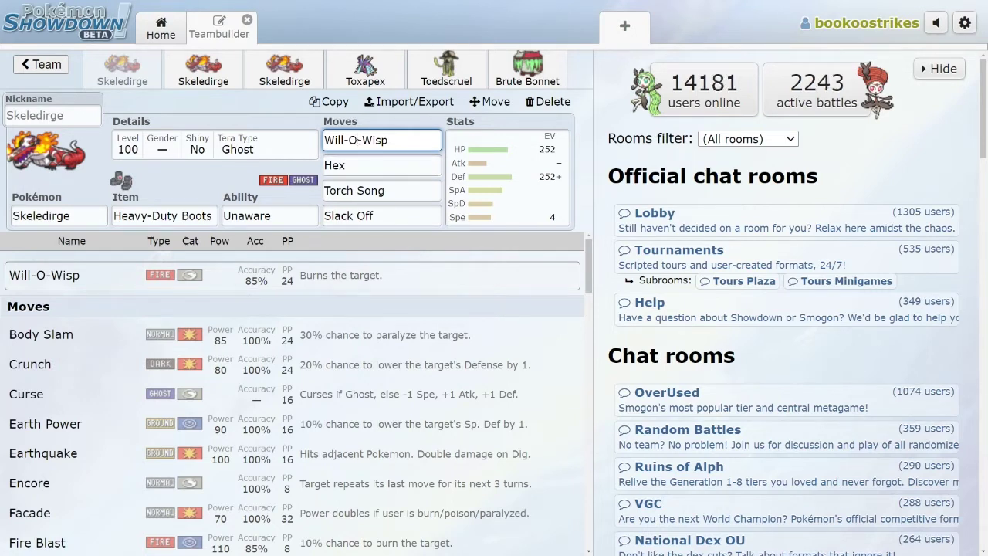
pyautogui.click(356, 165)
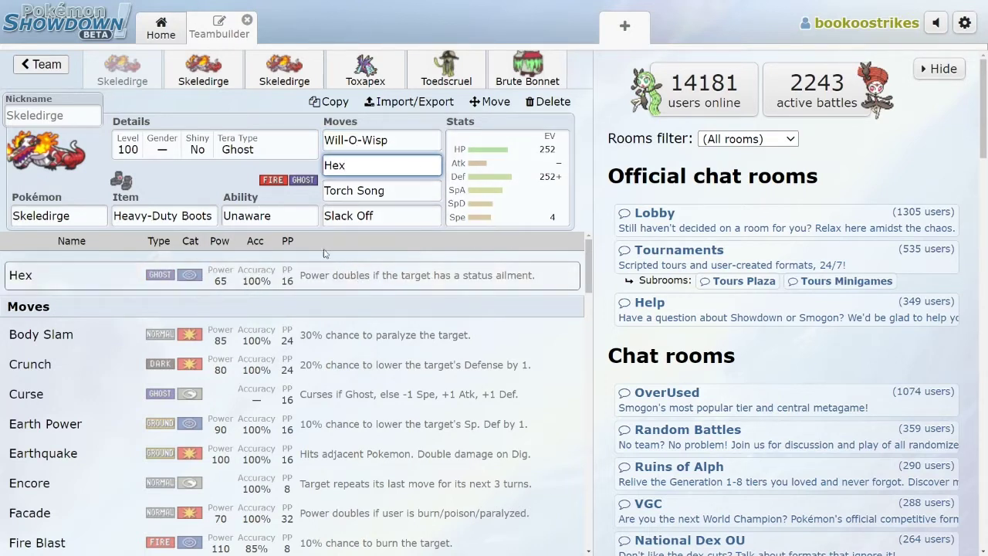
pyautogui.click(388, 189)
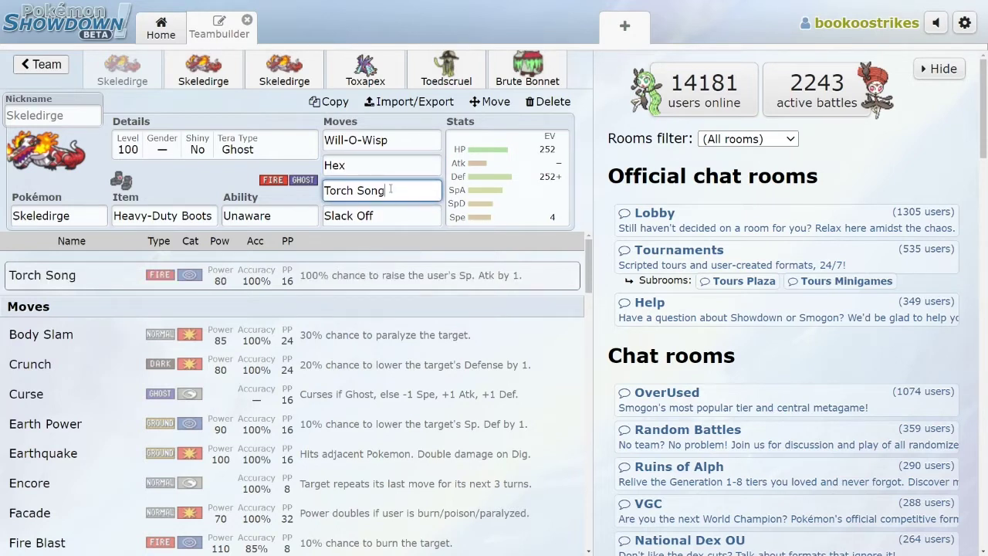
pyautogui.moveTo(389, 188); pyautogui.dragTo(322, 194)
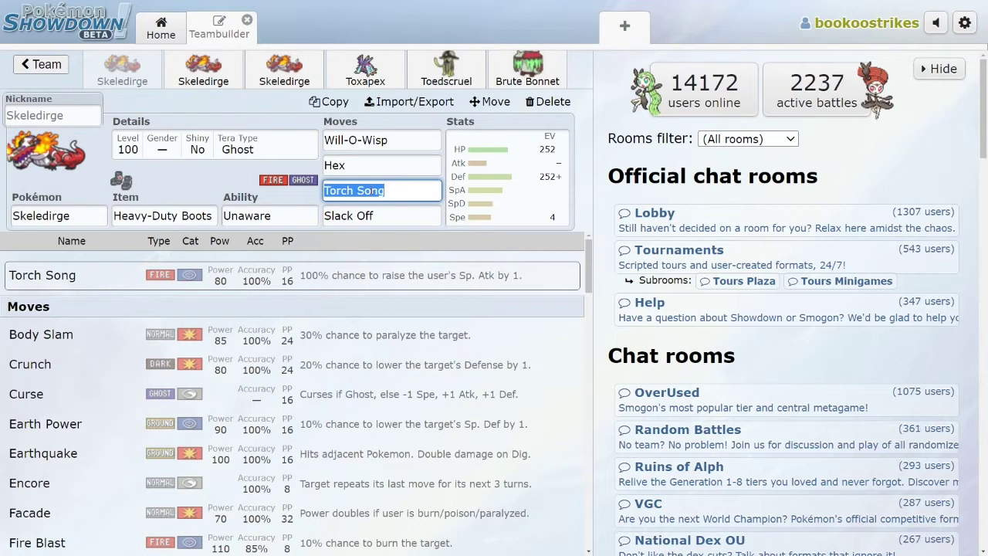
pyautogui.click(382, 216)
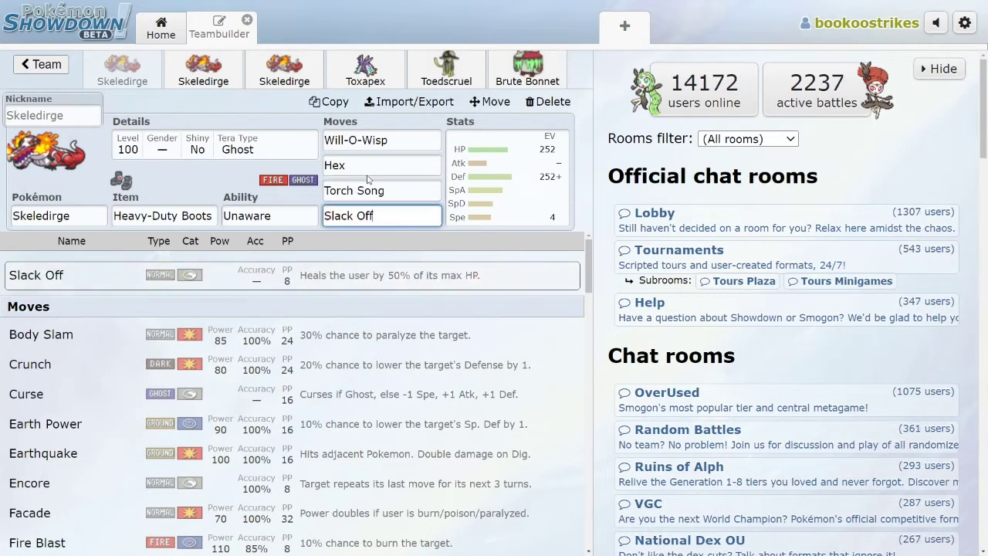
pyautogui.click(327, 187)
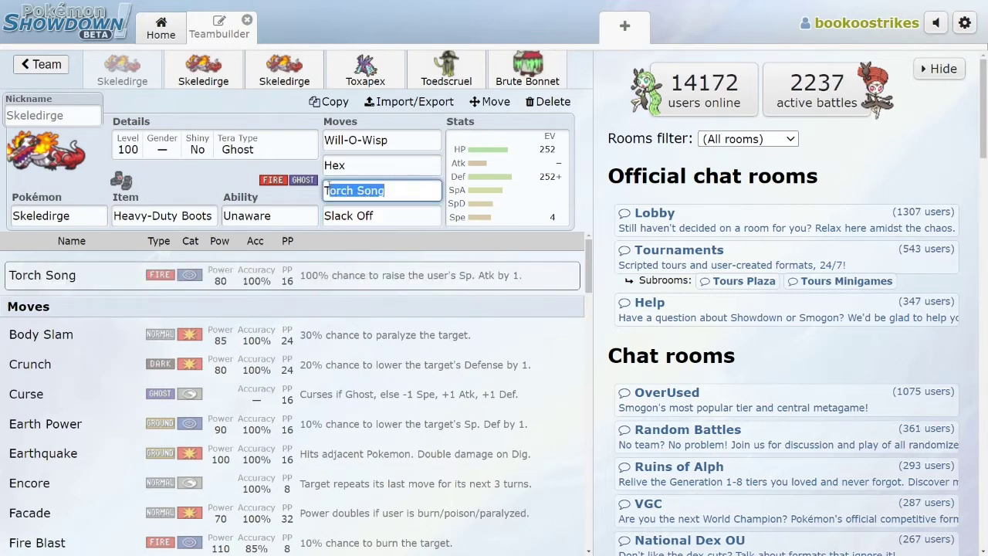
pyautogui.click(389, 217)
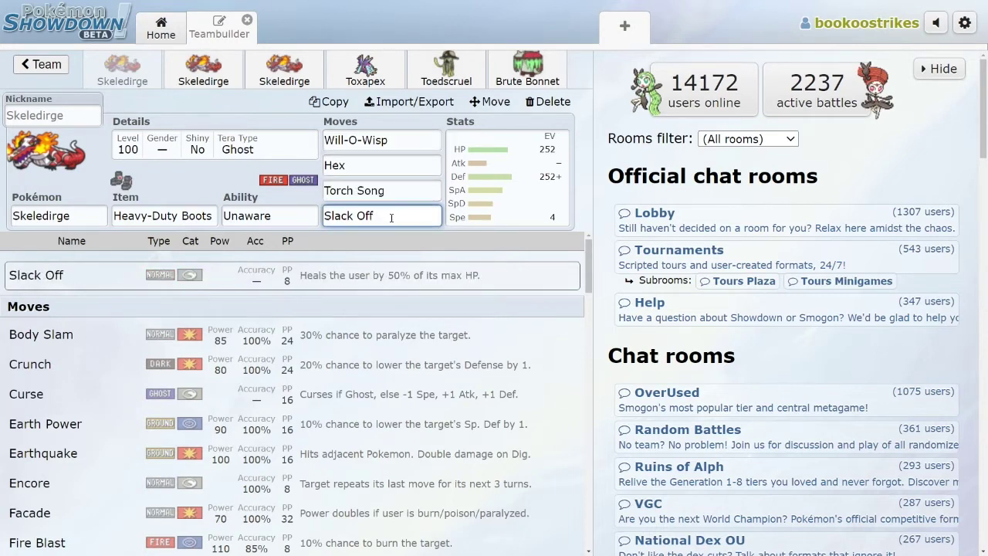
# - Read the first Skeledirge's ability description and compare the held items of the first two Skeledirge sets
pyautogui.click(270, 216)
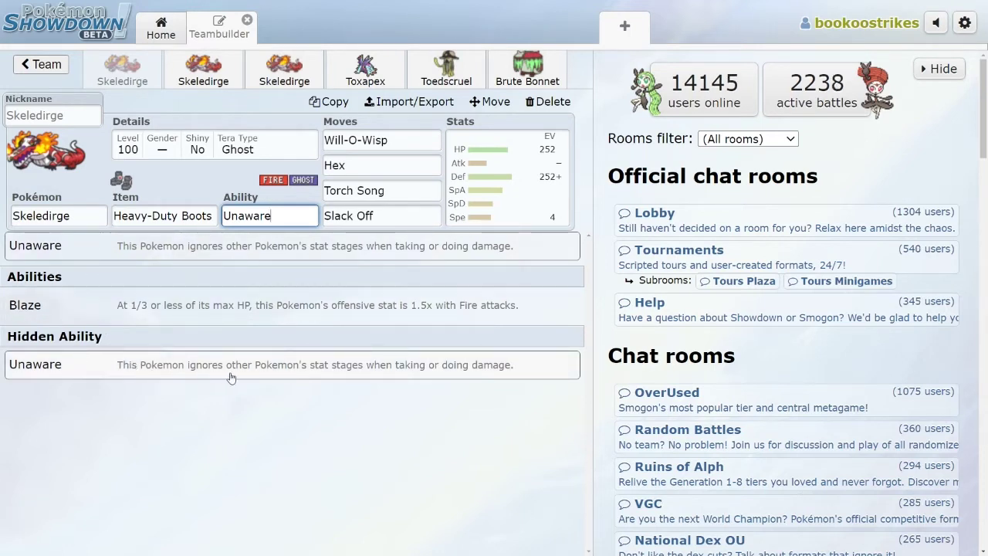
pyautogui.click(148, 216)
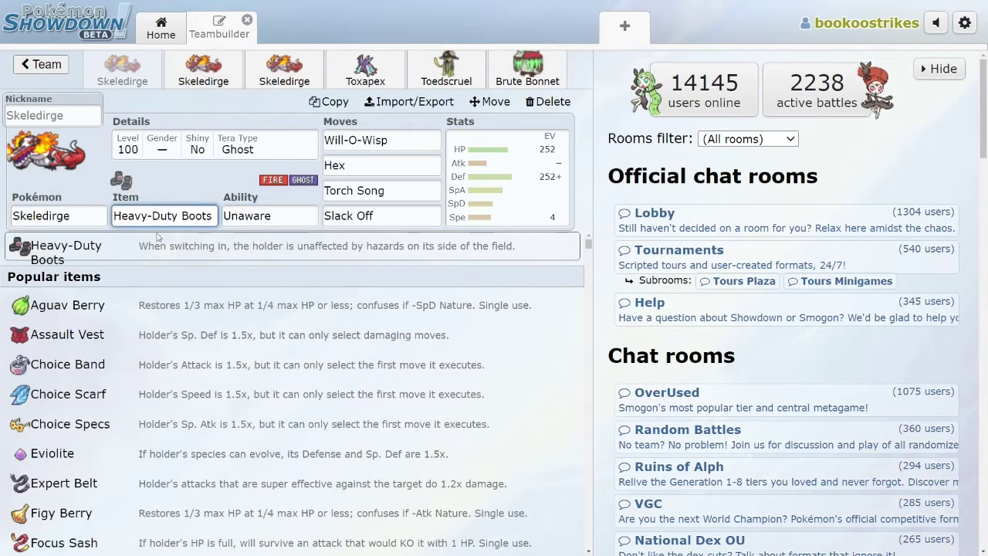
pyautogui.click(203, 68)
pyautogui.click(130, 68)
pyautogui.click(185, 82)
pyautogui.click(122, 77)
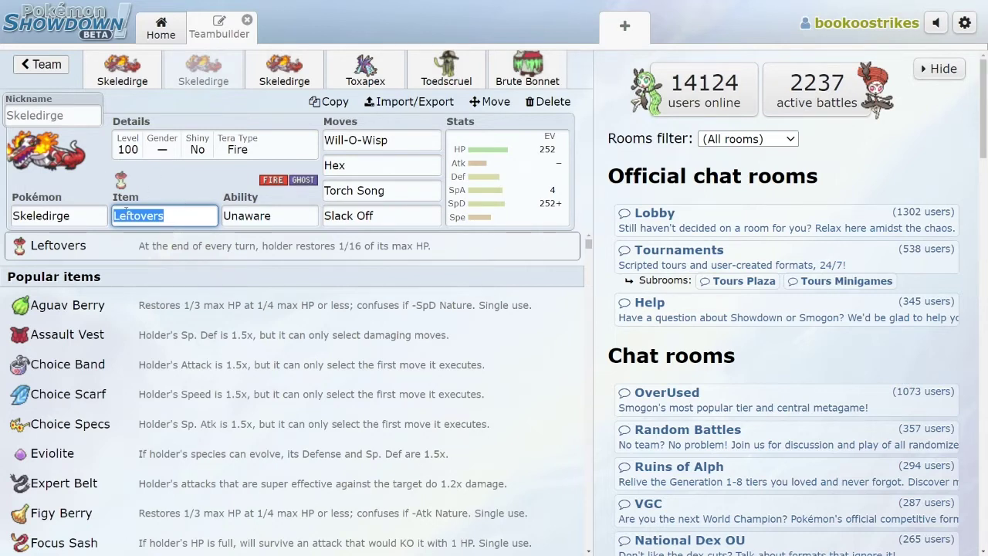
pyautogui.click(170, 215)
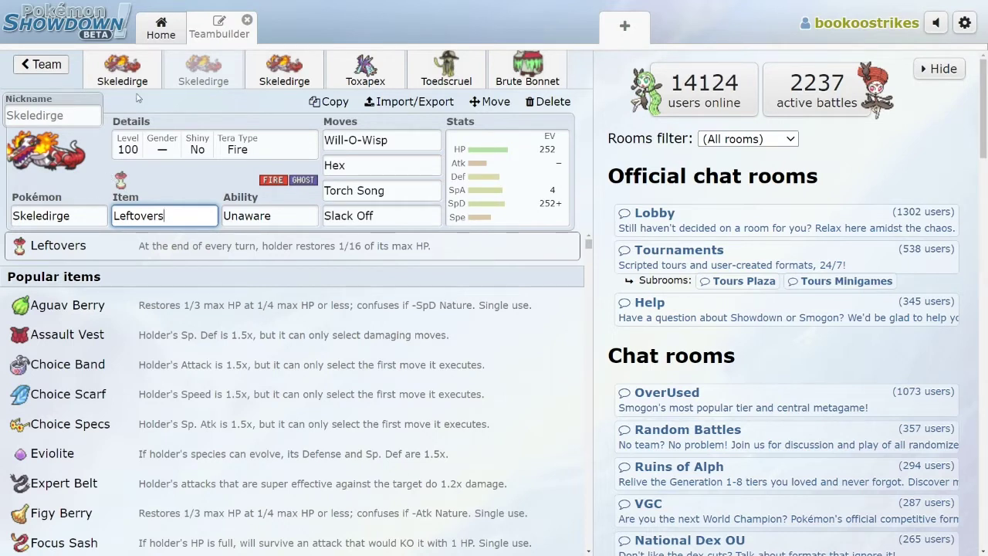
pyautogui.click(143, 81)
pyautogui.click(174, 220)
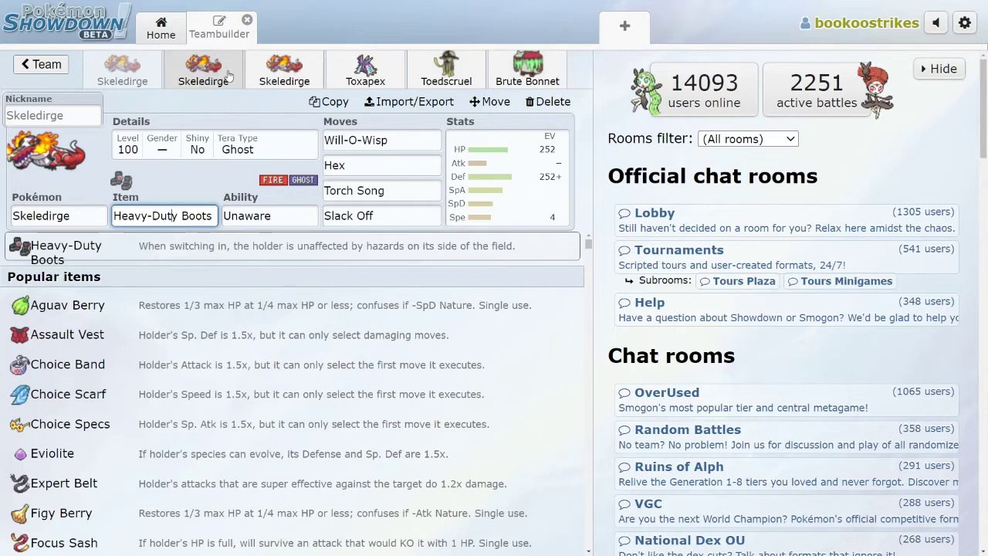
pyautogui.click(203, 68)
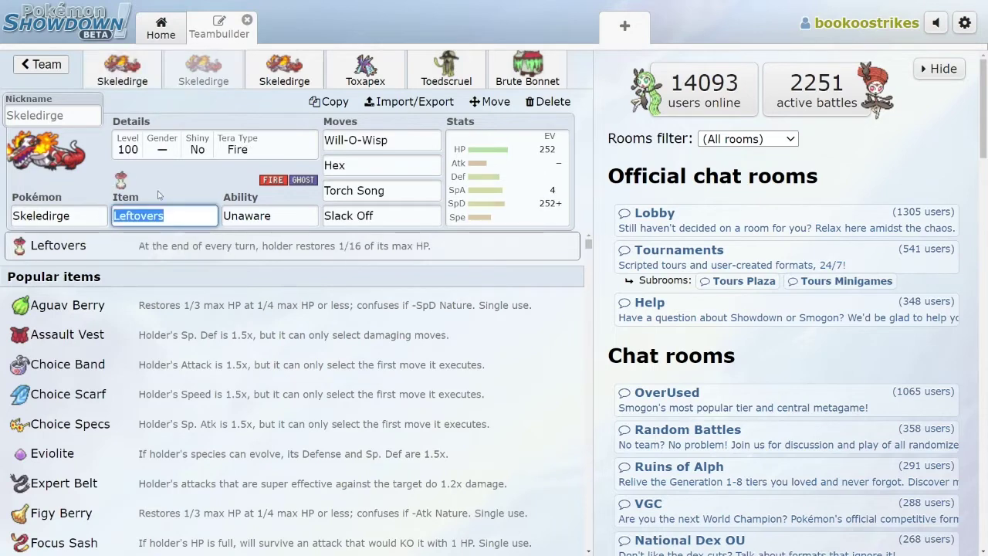
pyautogui.click(123, 86)
# - Compare the Tera types of the first two Skeledirge sets and try the Shiny option on the second, resetting it to No
pyautogui.click(263, 156)
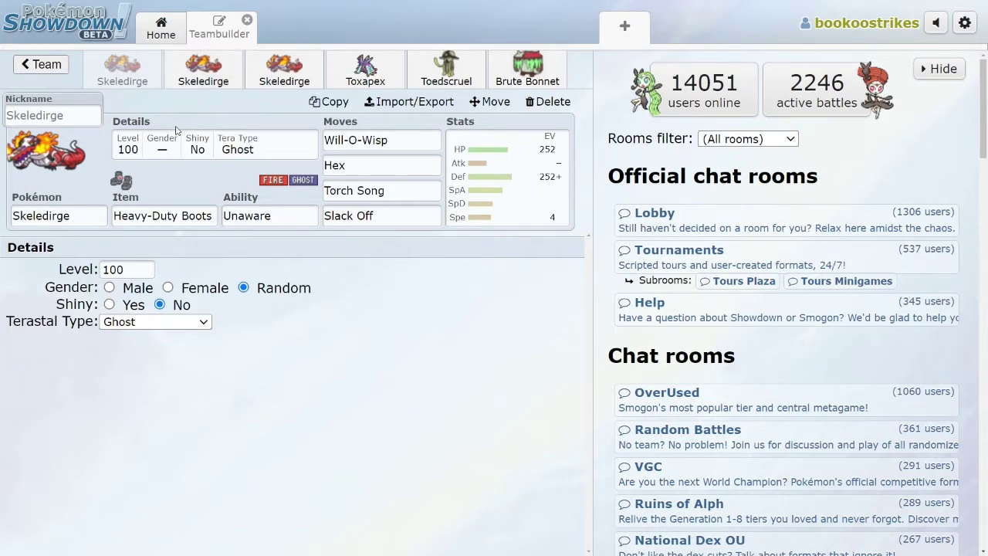
pyautogui.click(179, 77)
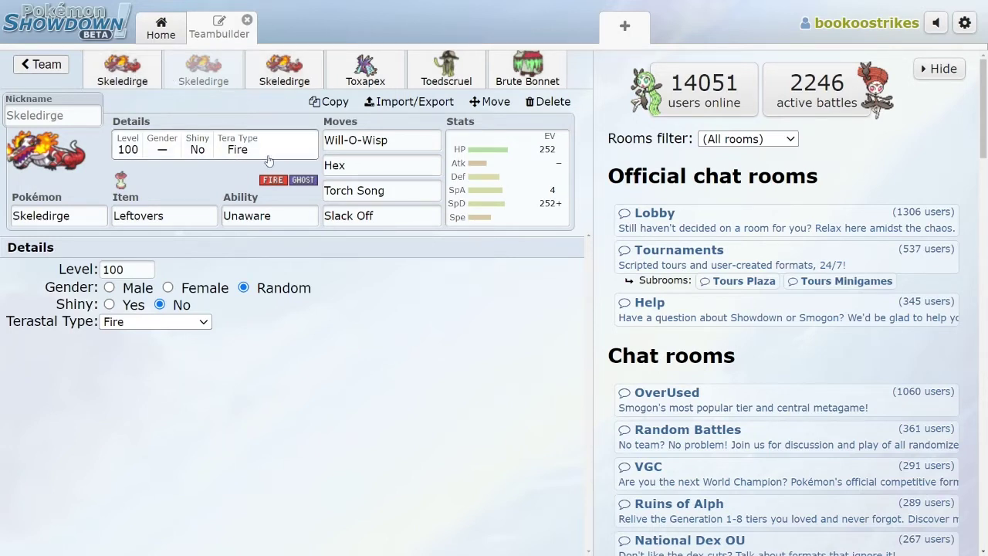
pyautogui.click(133, 305)
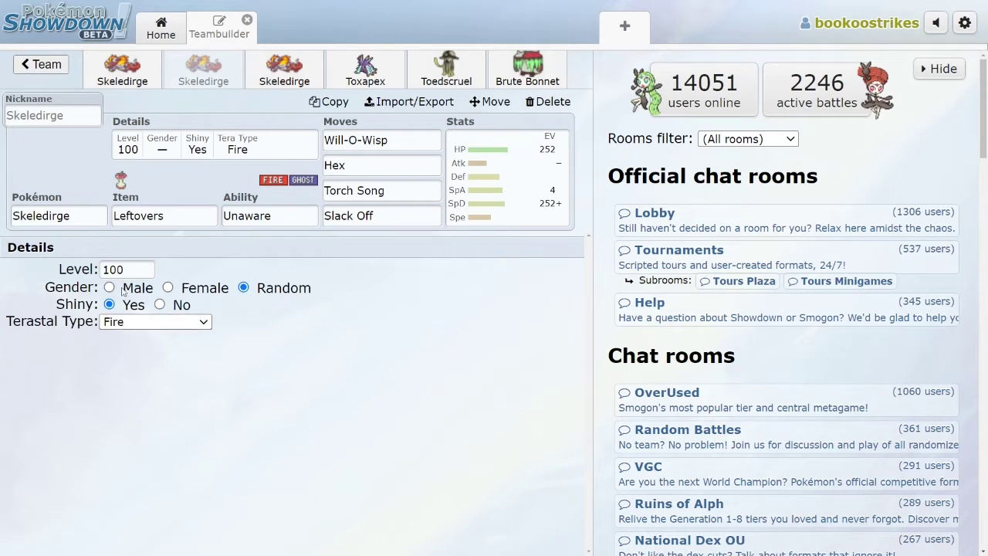
pyautogui.click(175, 305)
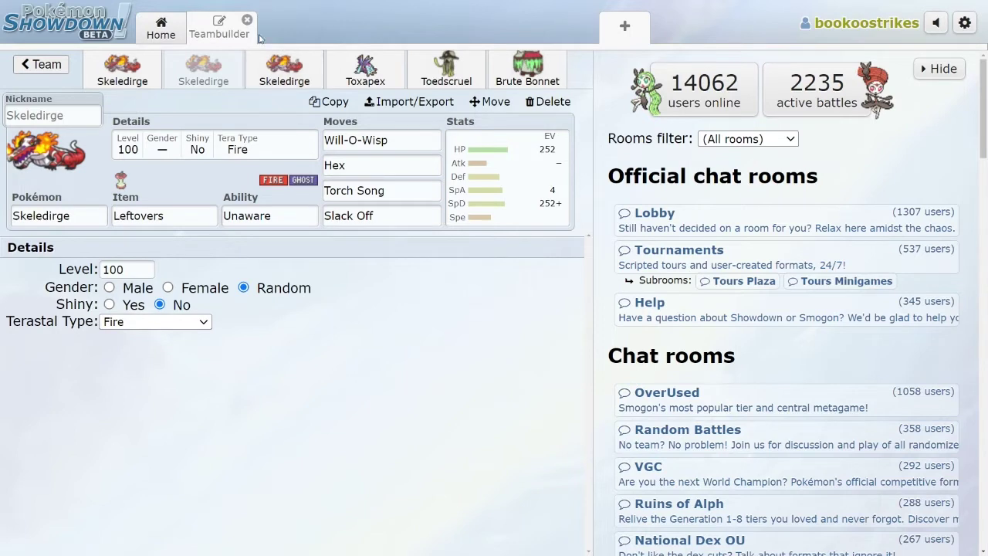
# - Compare the third Skeledirge set with the first two and return to the third
pyautogui.click(269, 76)
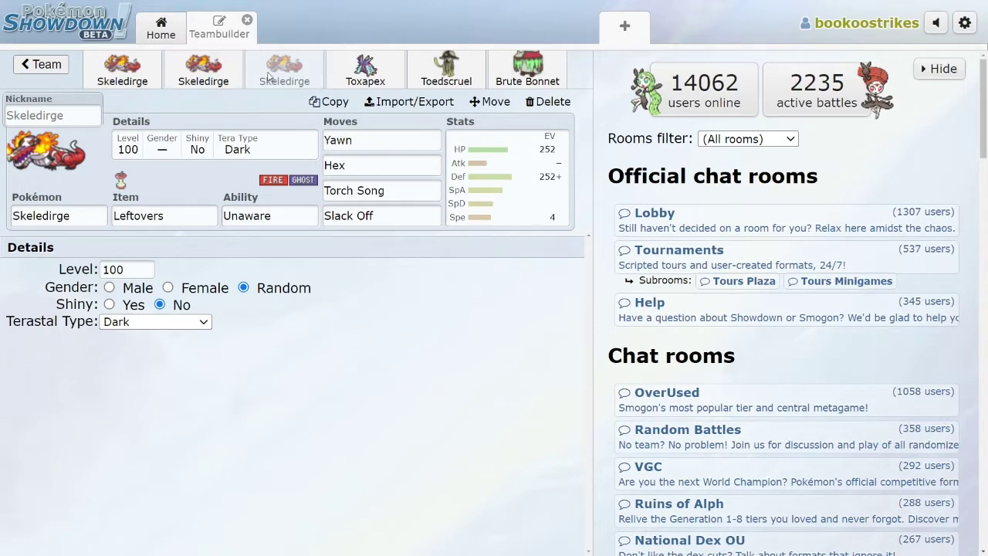
pyautogui.click(220, 75)
pyautogui.click(147, 71)
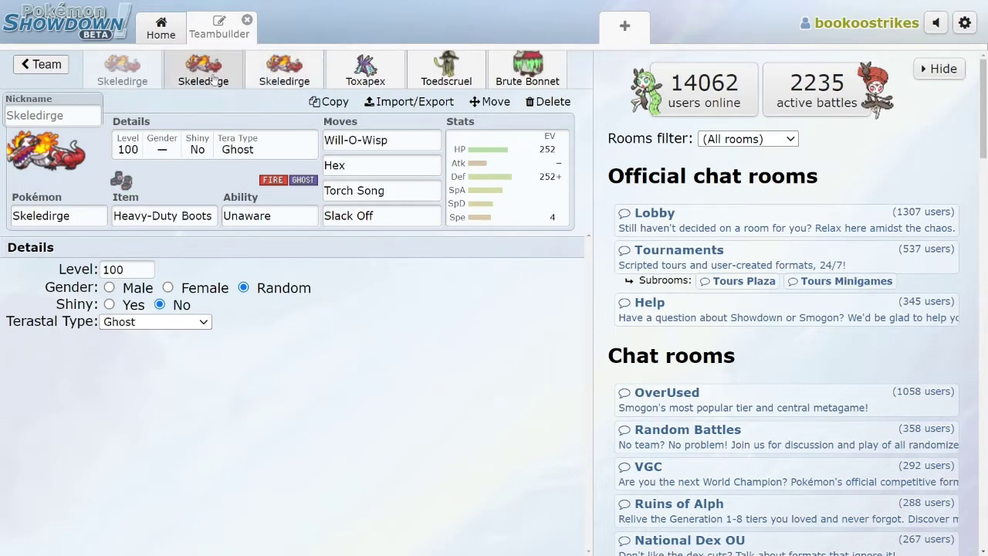
pyautogui.click(260, 82)
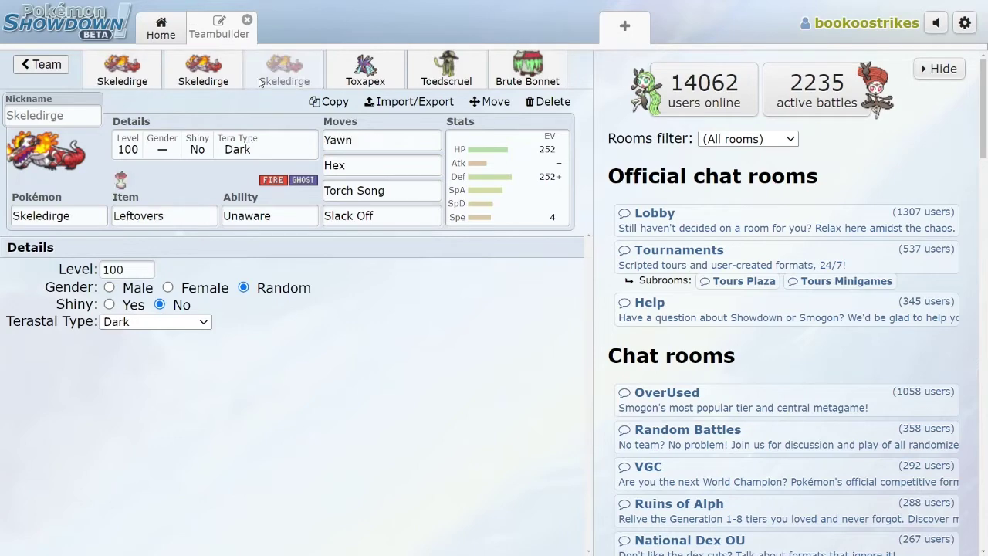
# - Examine Yawn and Hex on the third Skeledirge and browse the other moves available for its first move slot
pyautogui.click(380, 138)
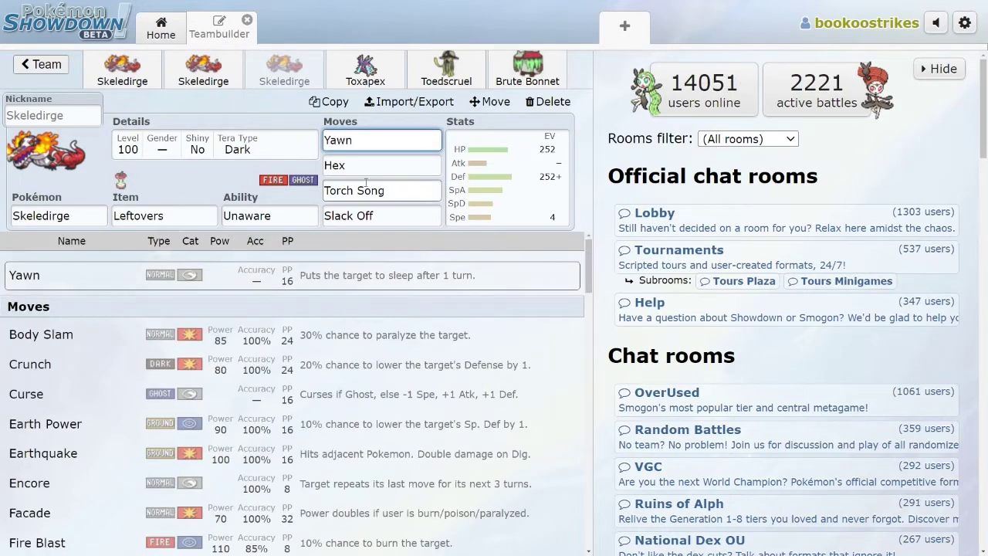
pyautogui.click(365, 166)
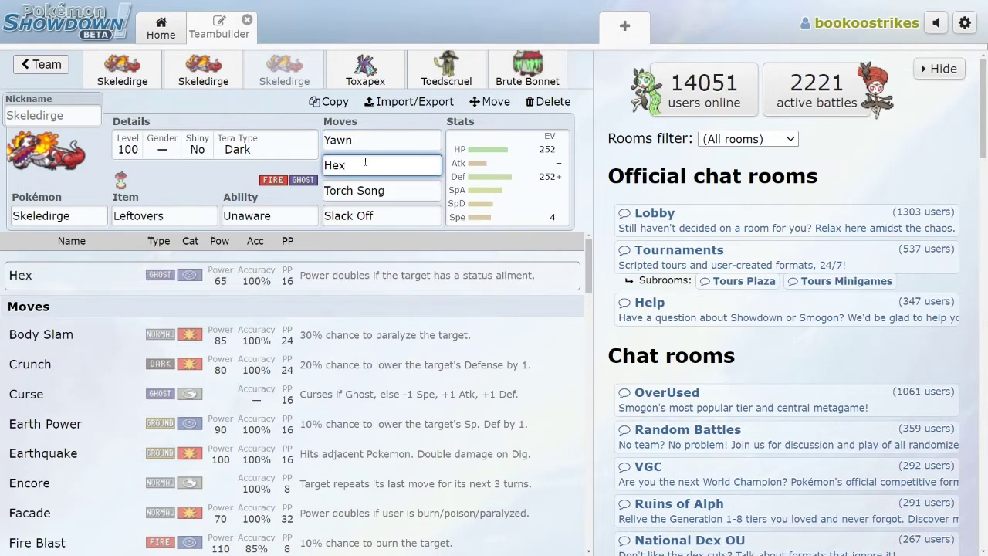
pyautogui.click(362, 139)
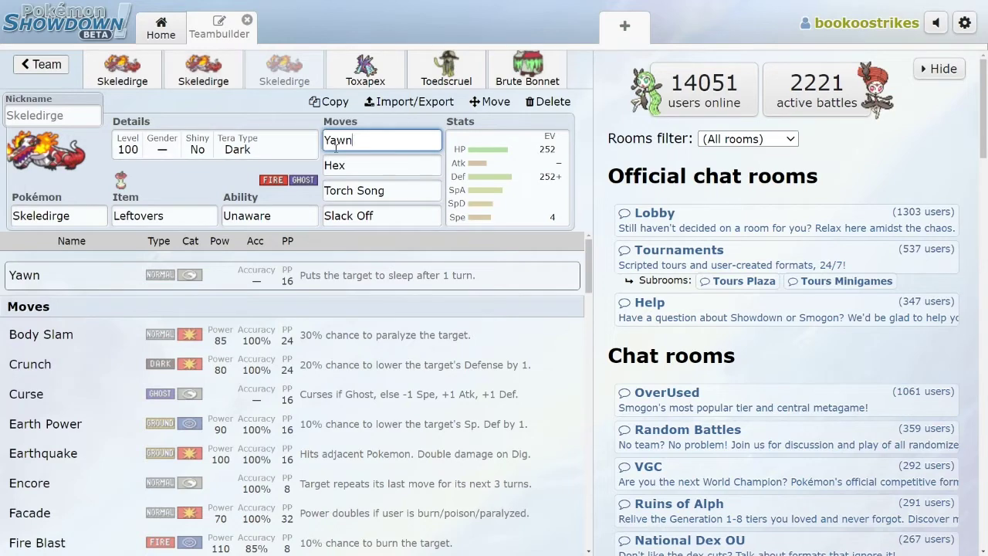
pyautogui.scroll(-5, 227, 285)
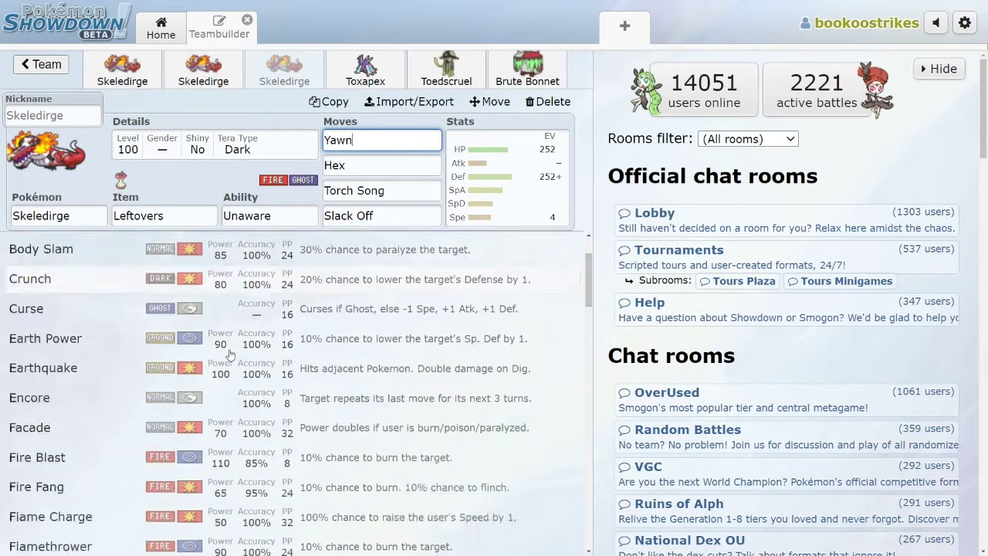
pyautogui.scroll(-5, 227, 286)
pyautogui.scroll(-4, 216, 293)
pyautogui.scroll(4, 154, 297)
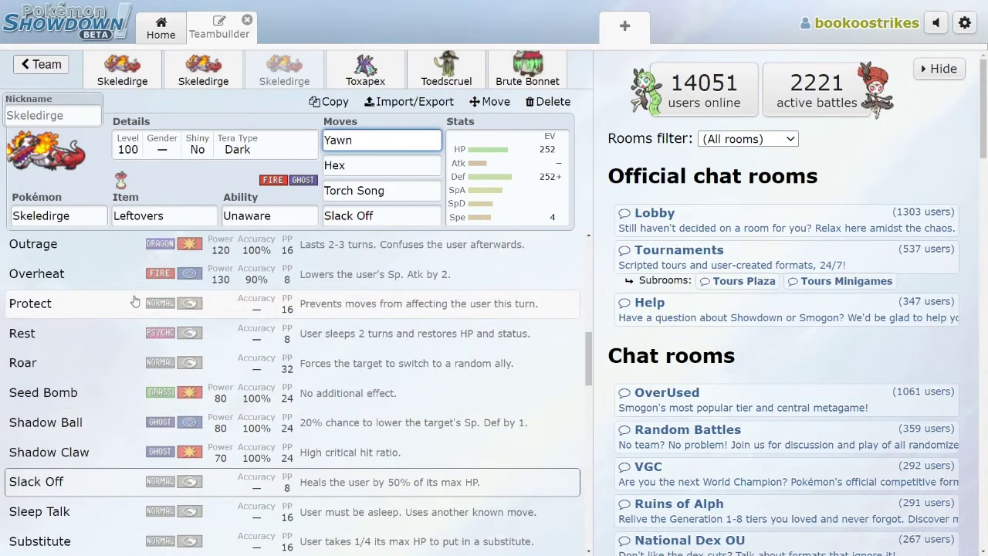
pyautogui.scroll(4, 134, 300)
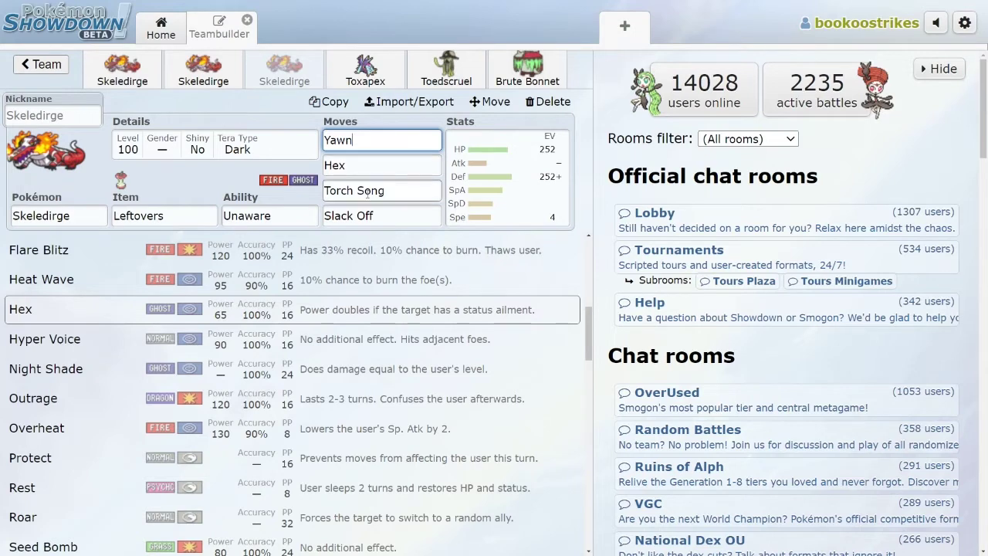
pyautogui.scroll(-5, 189, 312)
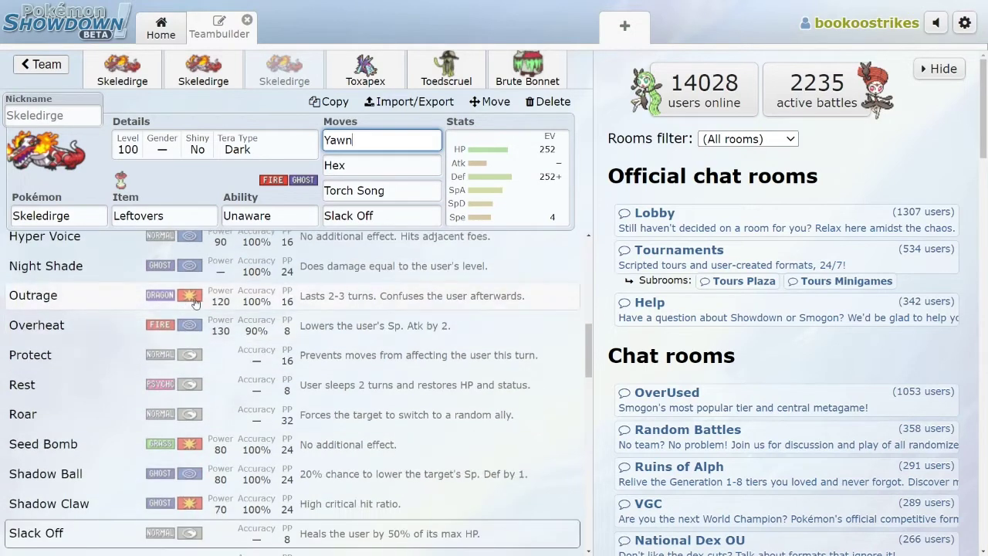
# - Browse the remaining options for the third Skeledirge's first move and read the descriptions of Slack Off and Torch Song
pyautogui.scroll(-3, 148, 332)
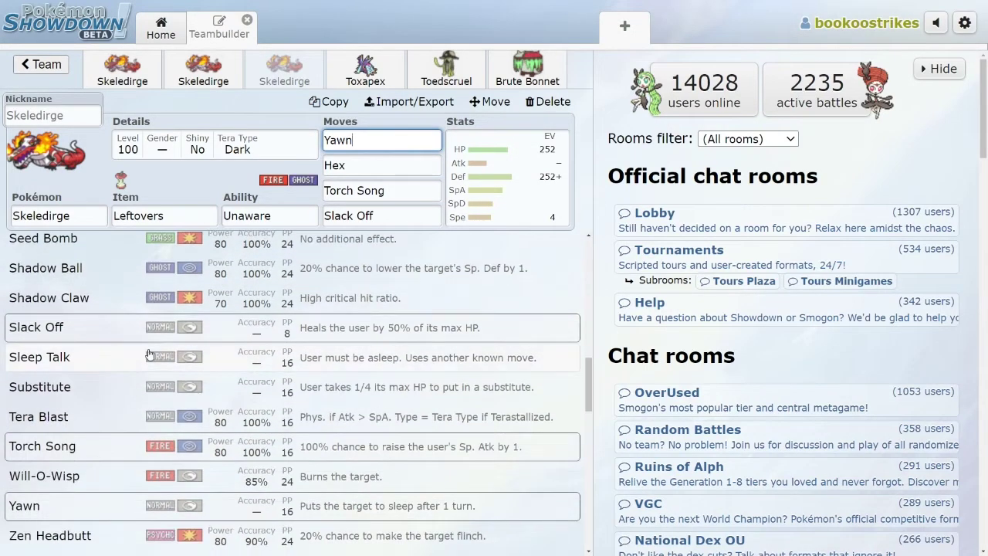
pyautogui.scroll(-2, 150, 340)
pyautogui.scroll(-10, 149, 340)
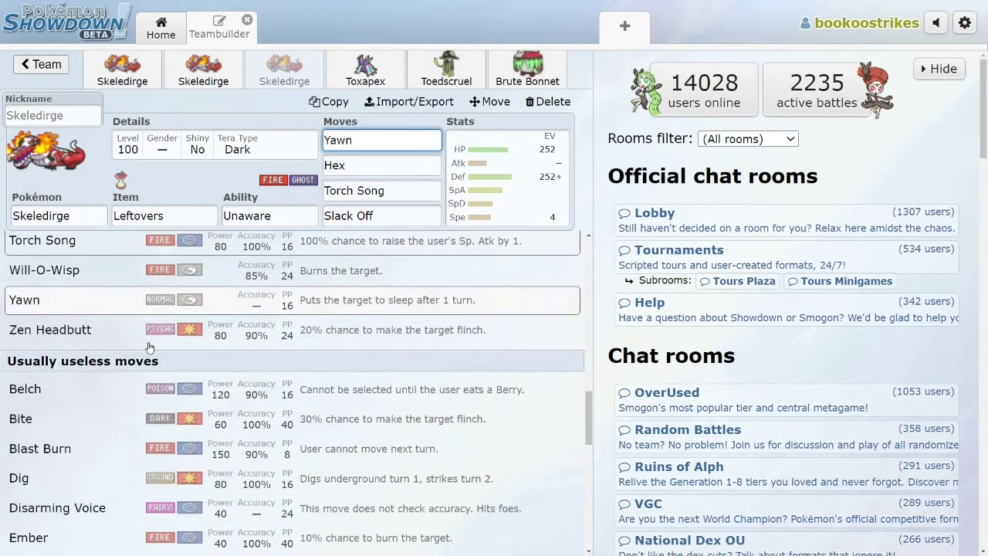
pyautogui.click(379, 215)
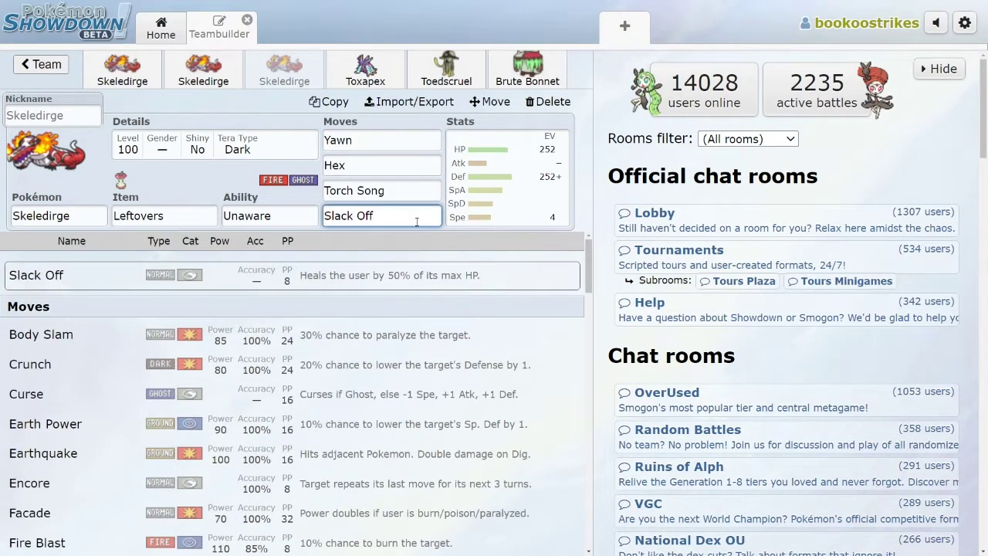
pyautogui.tripleClick(363, 218)
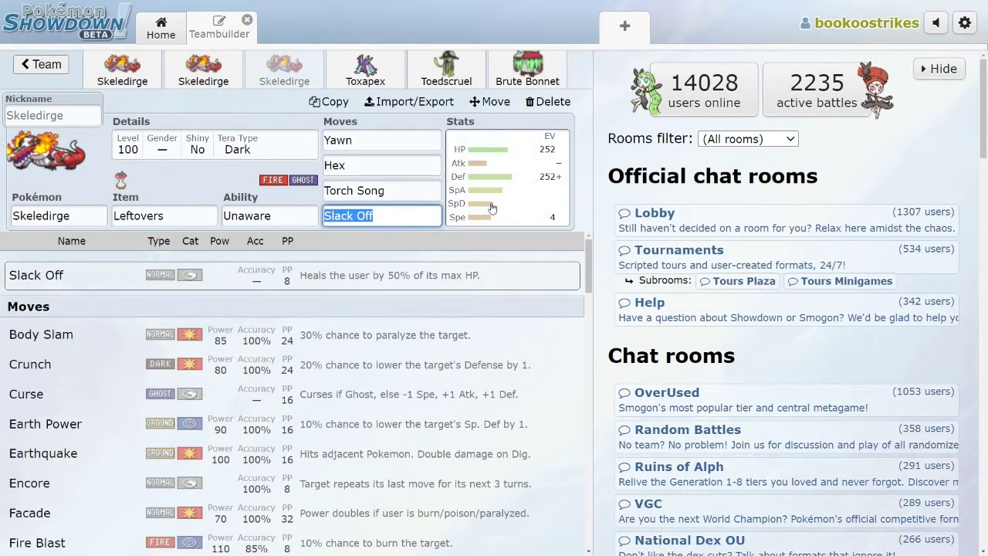
pyautogui.click(409, 190)
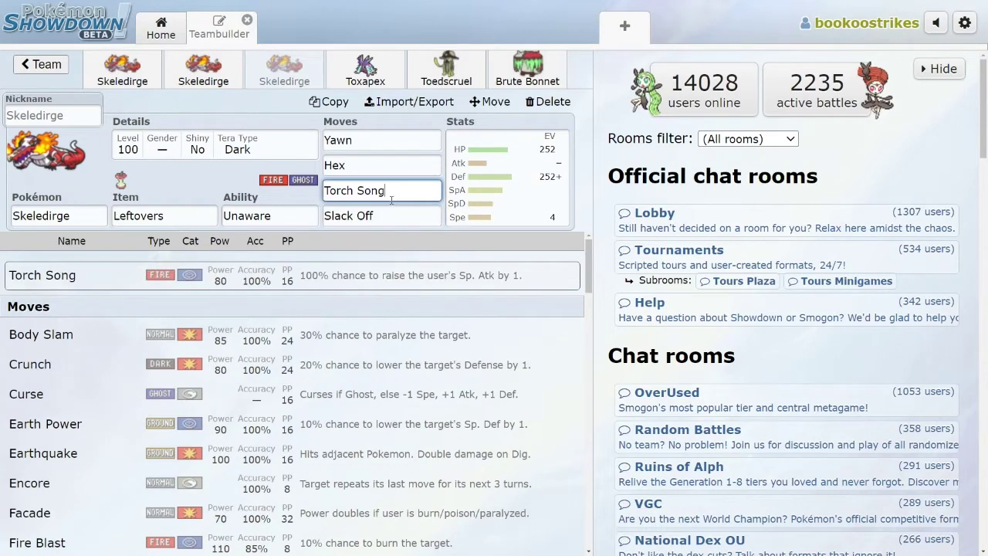
pyautogui.scroll(-1, 185, 301)
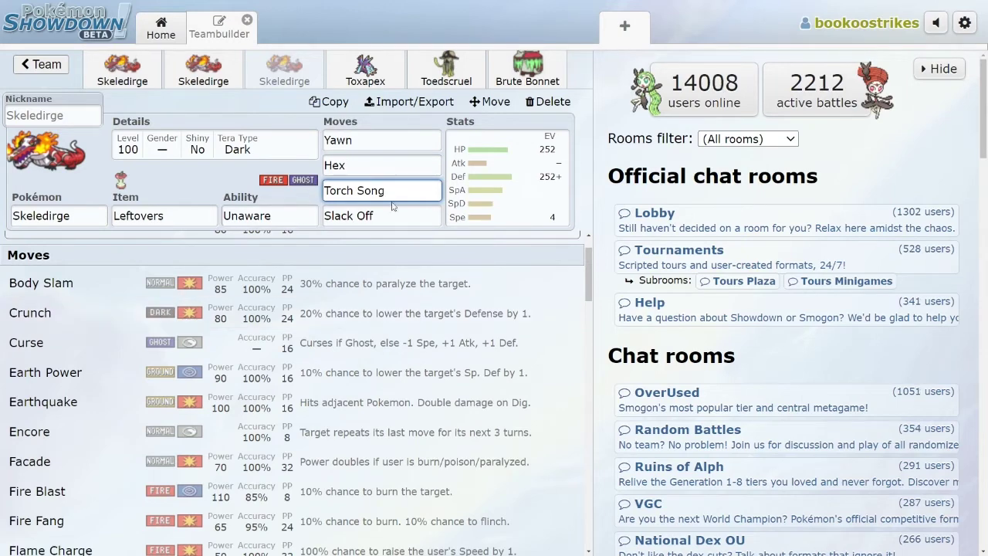
pyautogui.press('Tab')
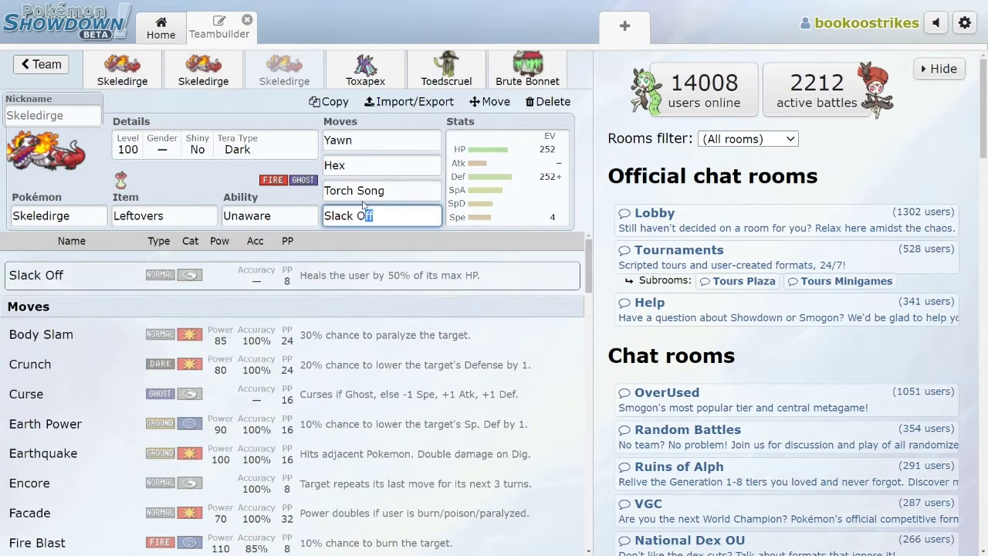
pyautogui.click(366, 193)
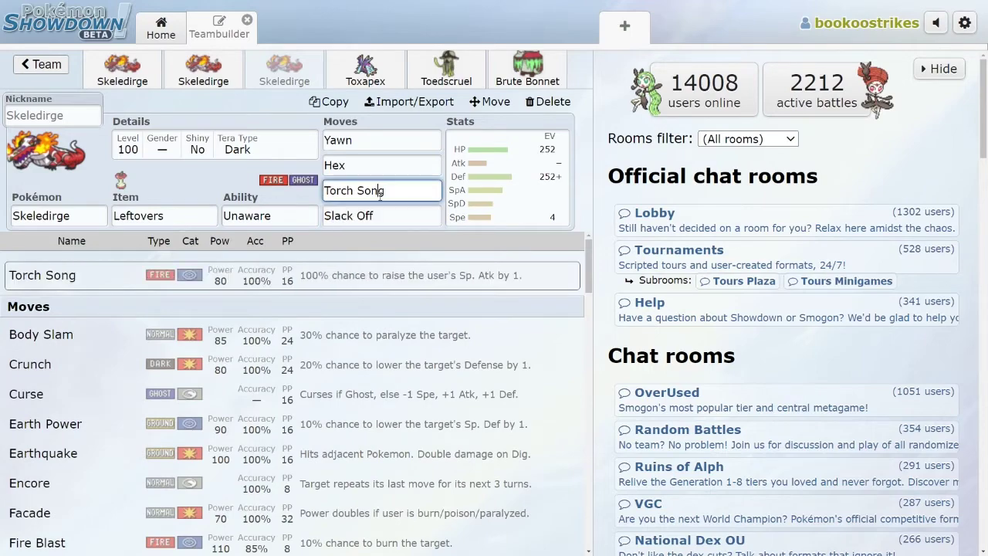
# - Review the full list of alternatives to Yawn on the third Skeledirge, including the usually useless moves
pyautogui.click(365, 143)
pyautogui.scroll(-9, 216, 280)
pyautogui.scroll(-10, 236, 274)
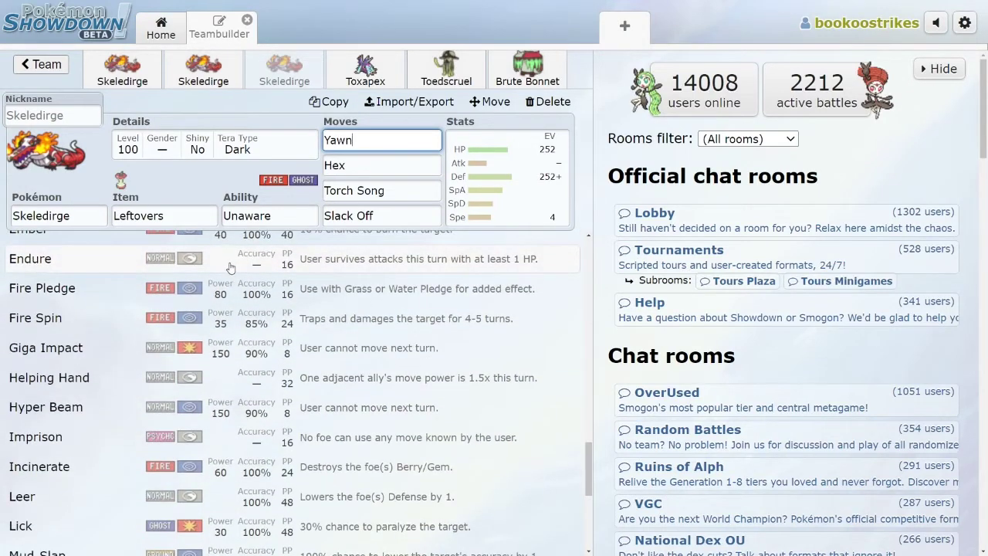
pyautogui.scroll(-3, 230, 266)
pyautogui.scroll(-3, 154, 401)
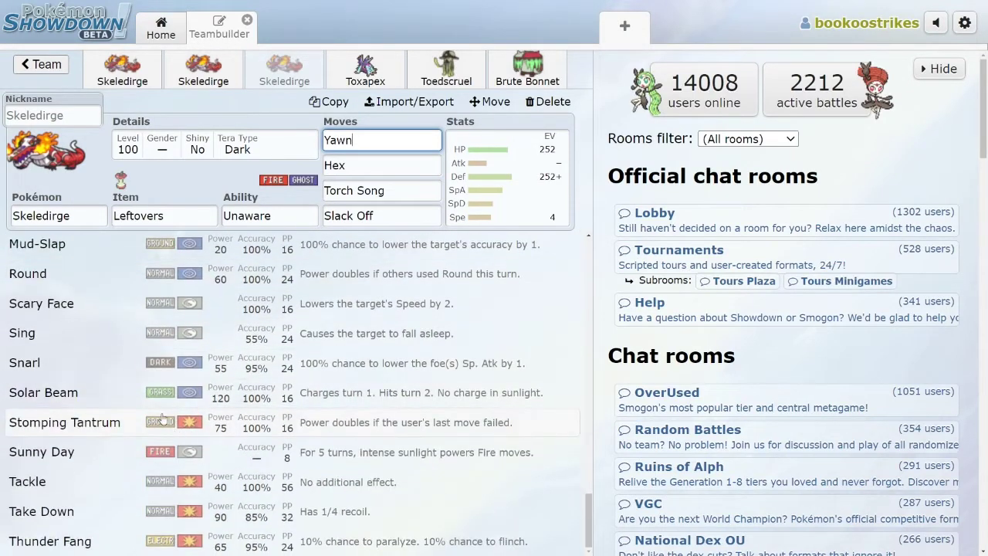
pyautogui.scroll(10, 128, 351)
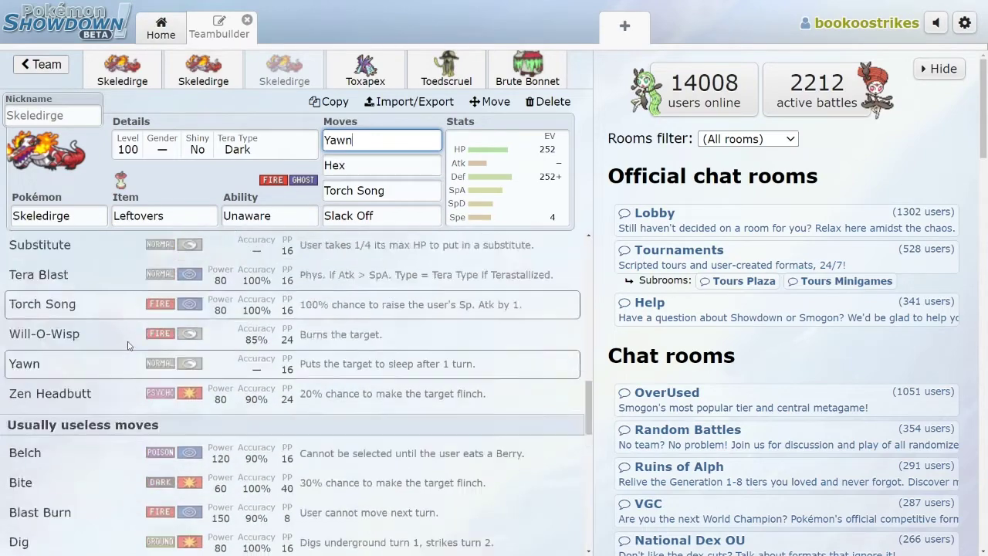
pyautogui.scroll(5, 124, 355)
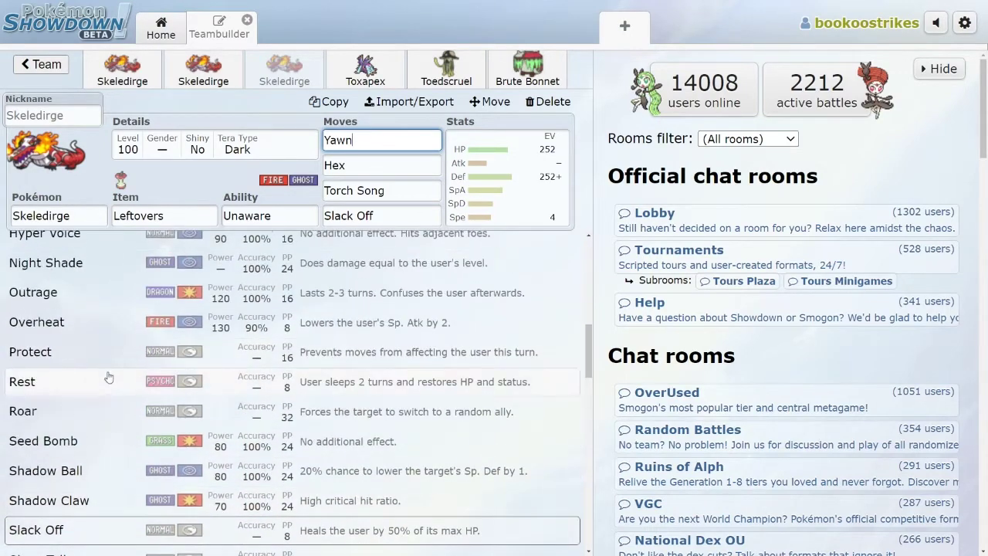
pyautogui.scroll(8, 109, 378)
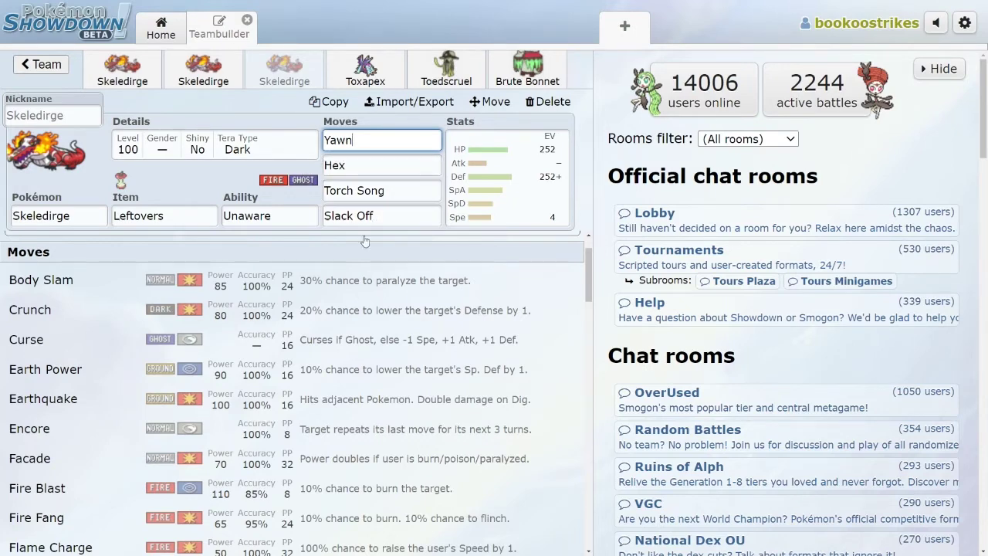
pyautogui.scroll(-5, 224, 282)
pyautogui.scroll(-3, 250, 284)
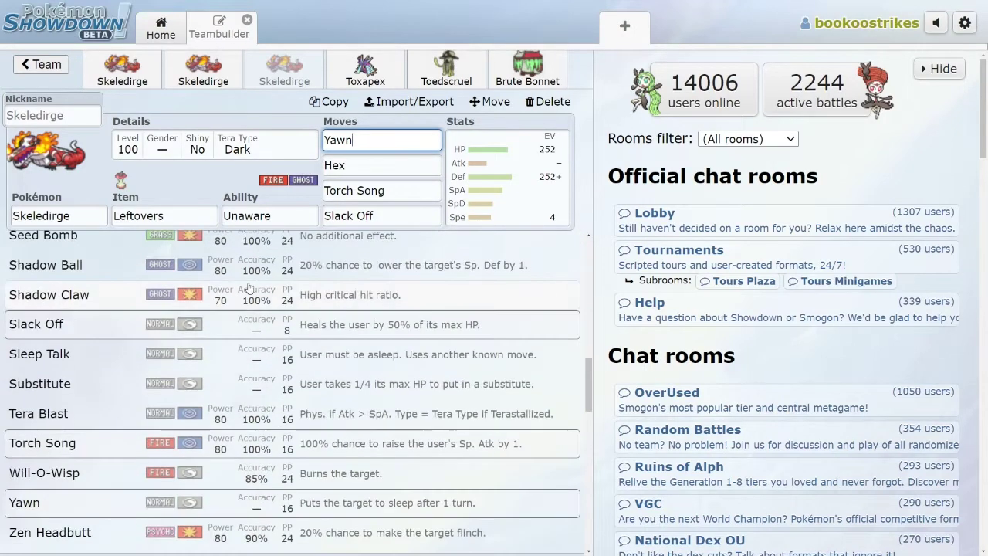
# - Examine Torch Song and Hex on the third Skeledirge and look through the alternatives to Hex
pyautogui.press('Tab')
pyautogui.press('Tab')
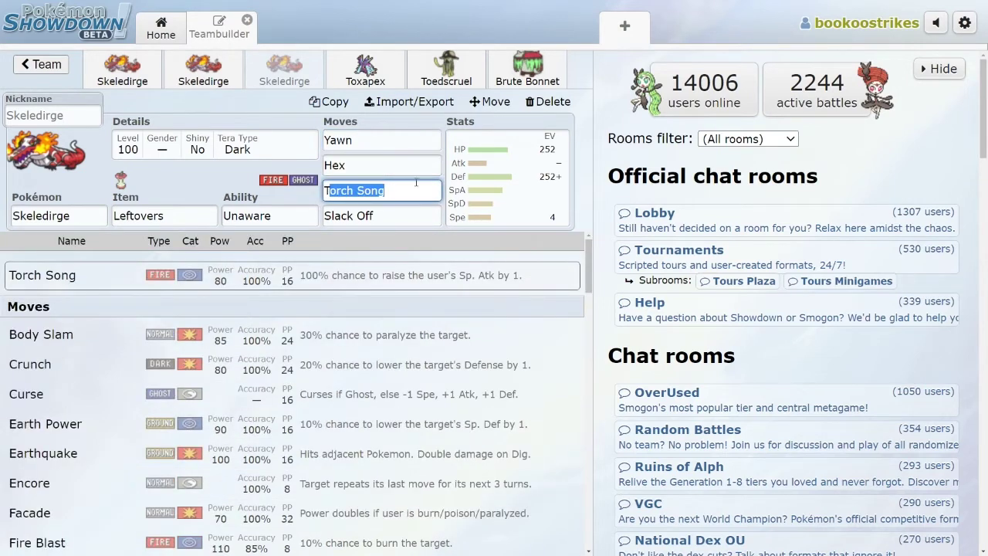
pyautogui.click(404, 190)
pyautogui.click(377, 168)
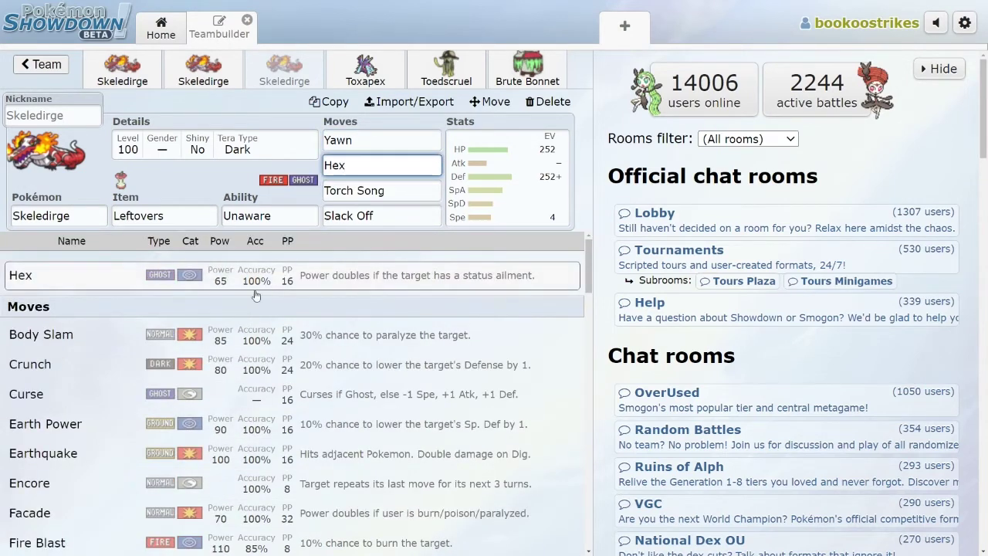
pyautogui.scroll(-3, 255, 286)
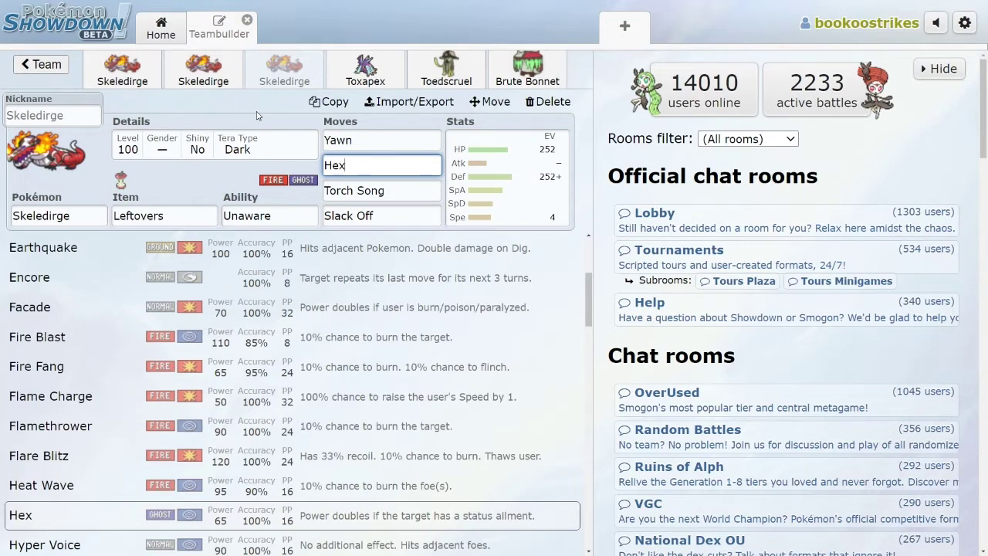
# - Compare Will-O-Wisp on the second Skeledirge with Yawn on the third, switching between the two sets
pyautogui.hotkey('shift', 'Tab')
pyautogui.click(203, 65)
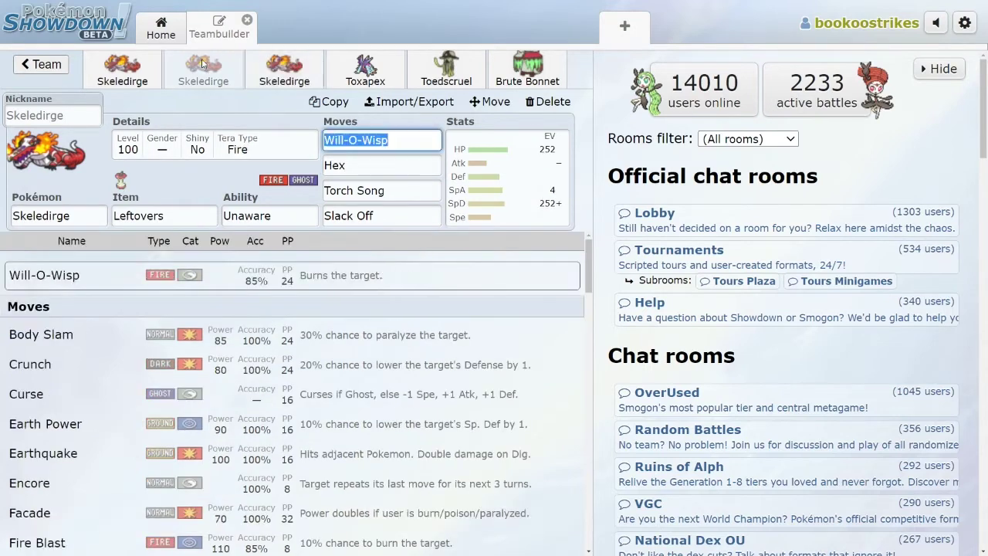
pyautogui.click(284, 68)
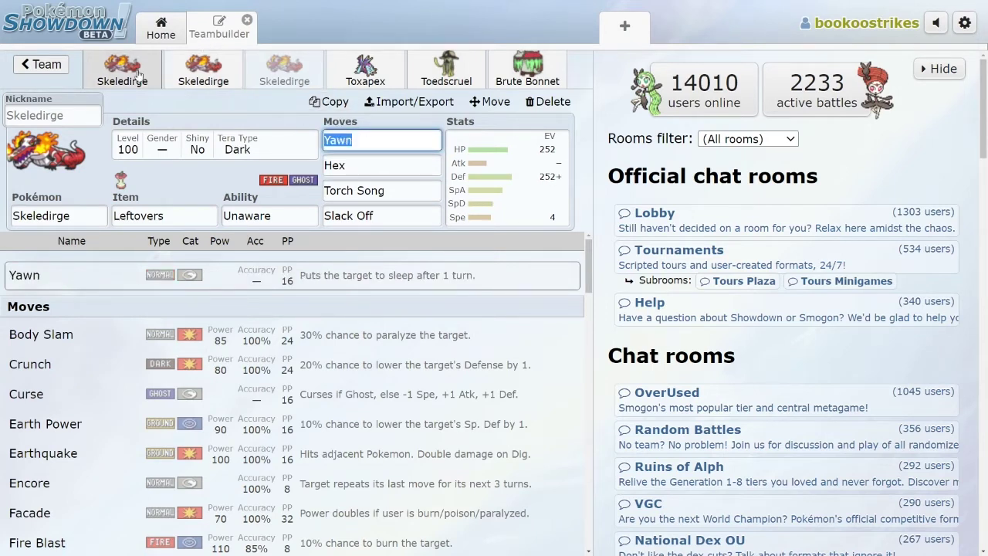
pyautogui.click(203, 81)
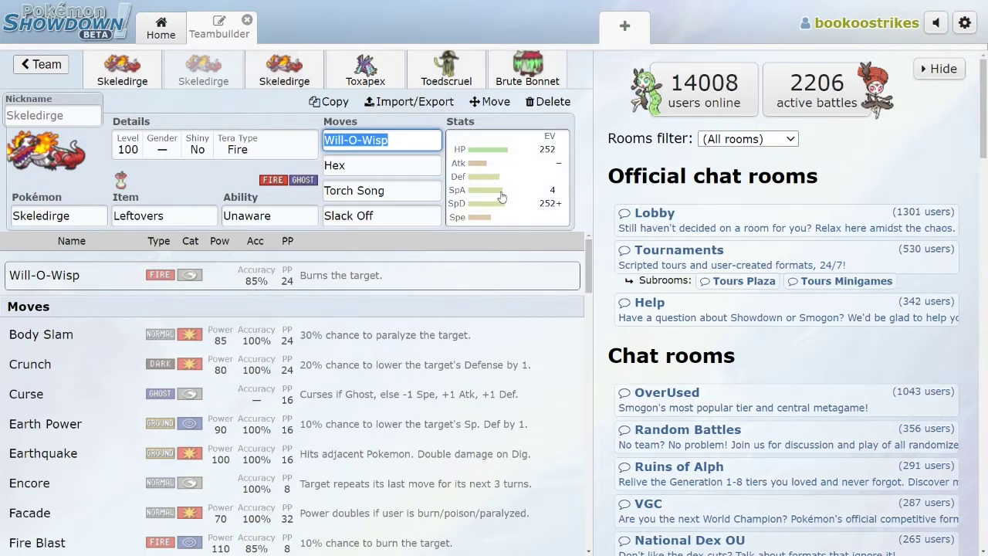
pyautogui.click(287, 75)
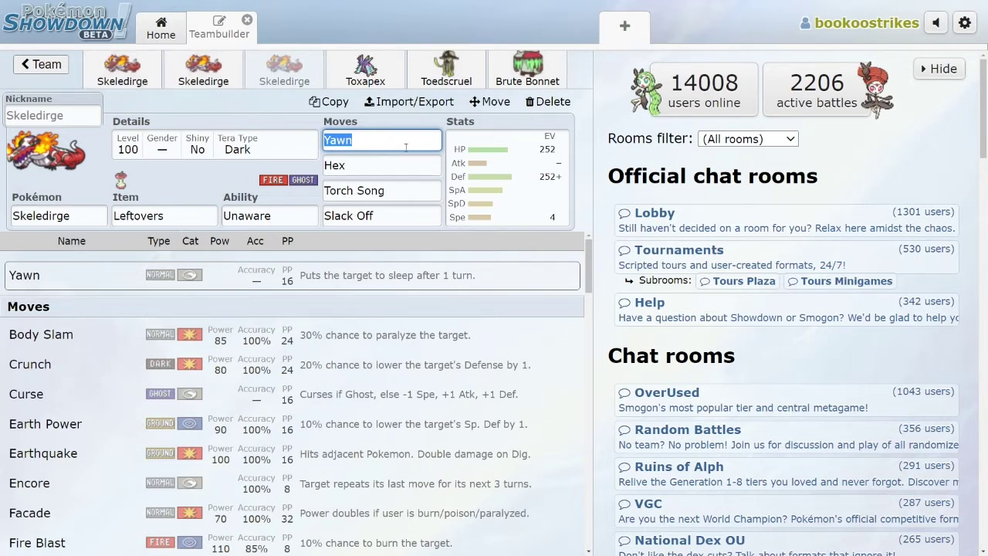
pyautogui.click(375, 142)
# - Compare the detailed EV spreads and natures of all three Skeledirge sets, ending on the third
pyautogui.click(531, 195)
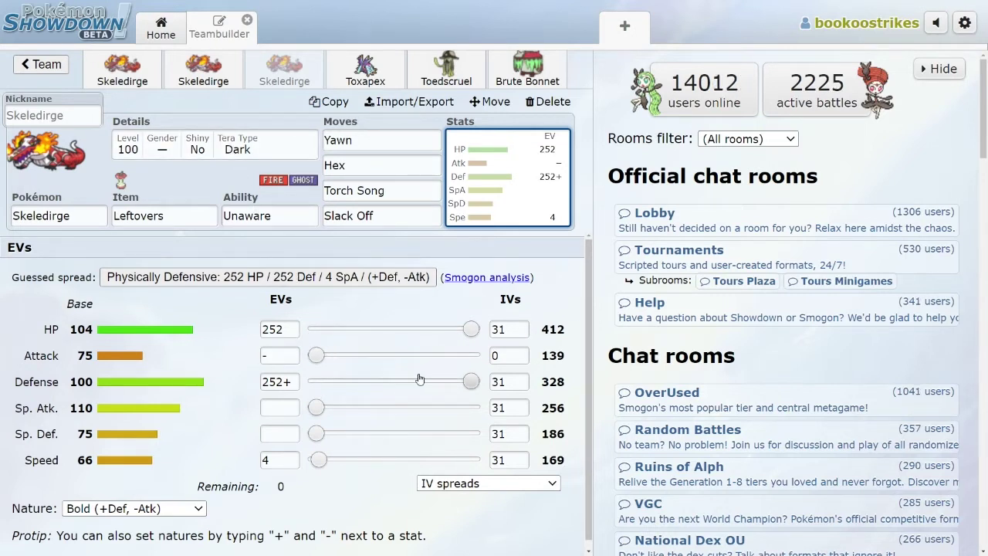
pyautogui.click(226, 80)
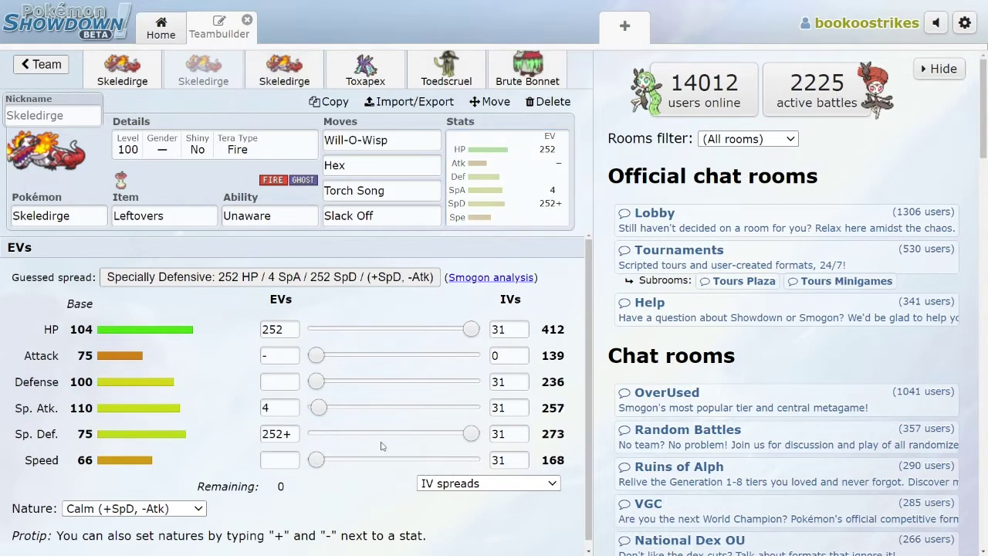
pyautogui.click(136, 65)
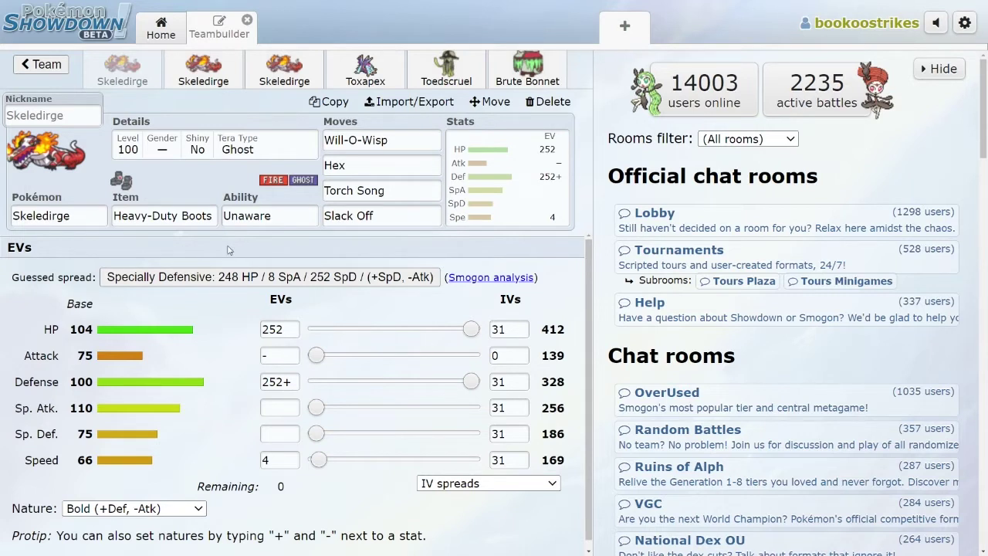
pyautogui.click(198, 86)
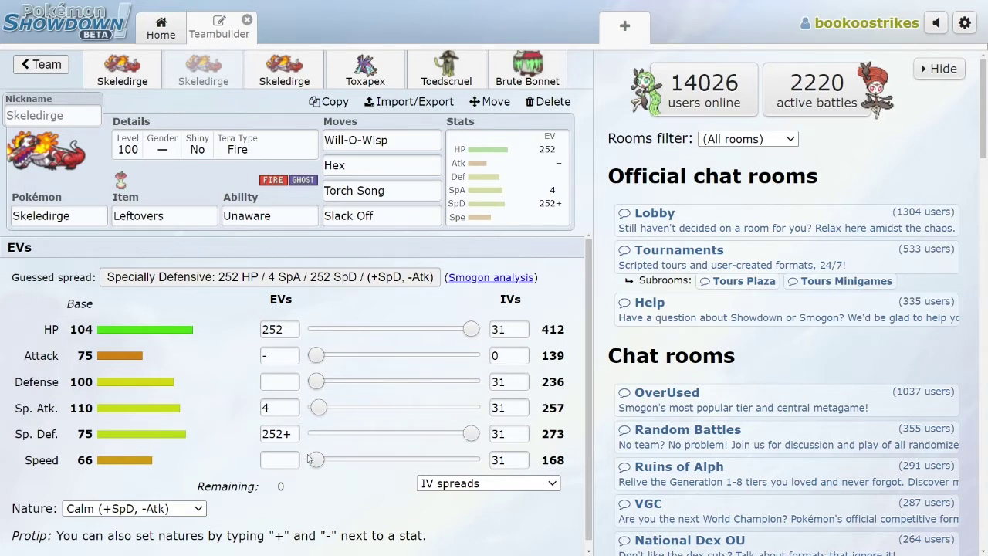
pyautogui.click(117, 68)
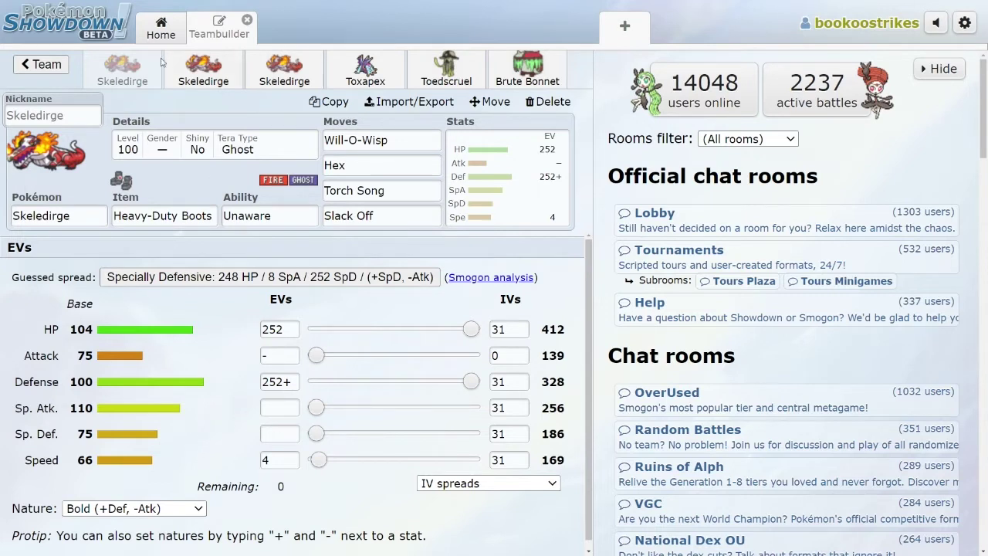
pyautogui.click(203, 69)
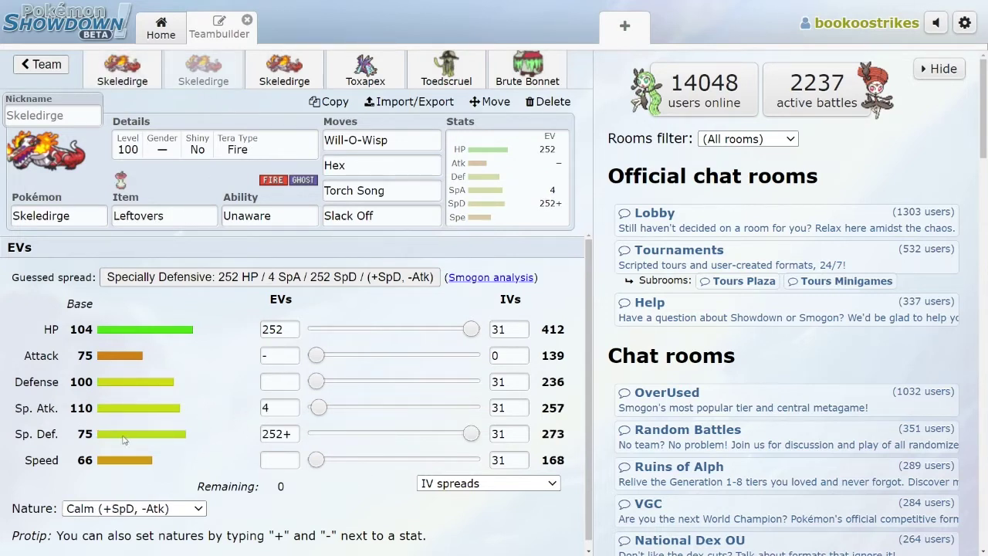
pyautogui.click(111, 83)
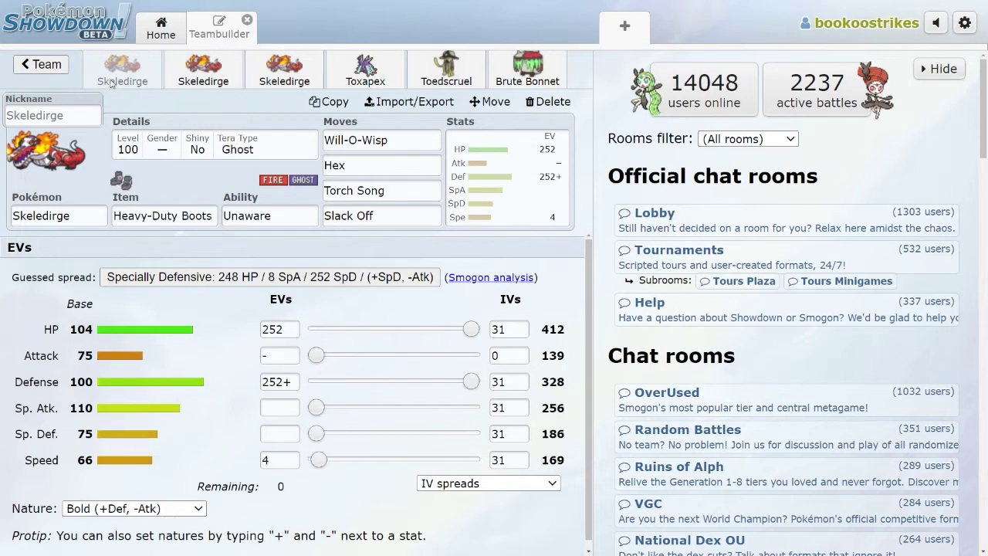
pyautogui.click(185, 77)
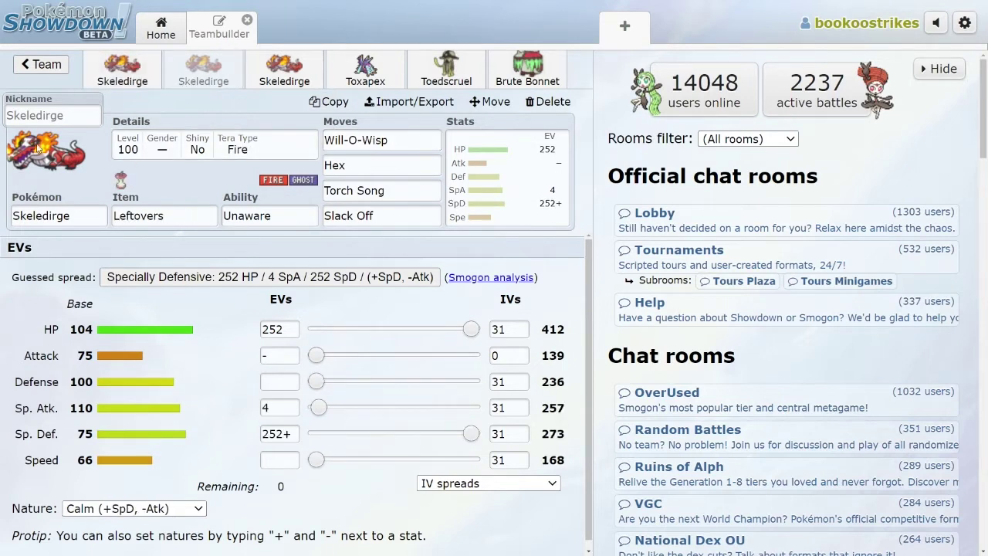
pyautogui.click(287, 85)
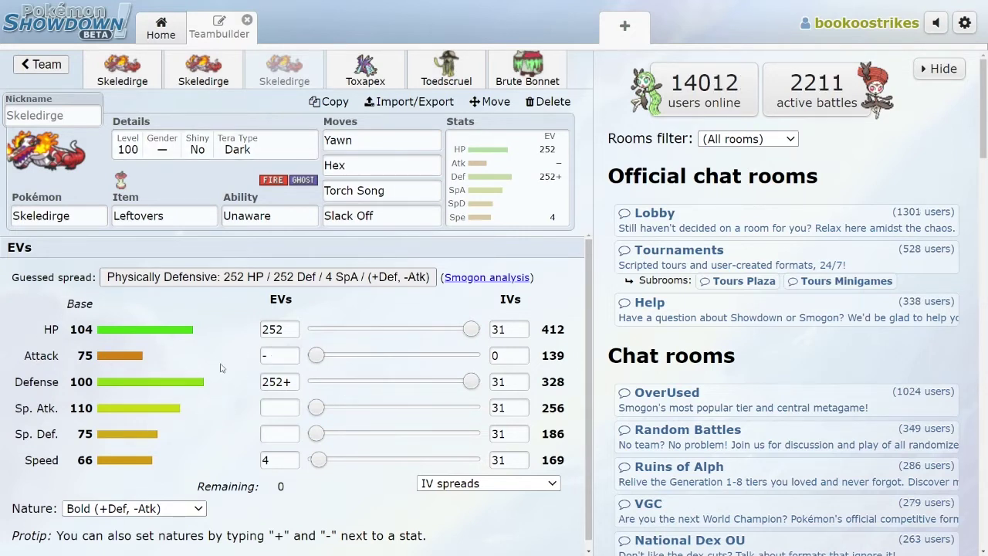
# - Set the second Skeledirge's Sp. Def. EVs to 232 and its Speed EVs to 20
pyautogui.click(224, 78)
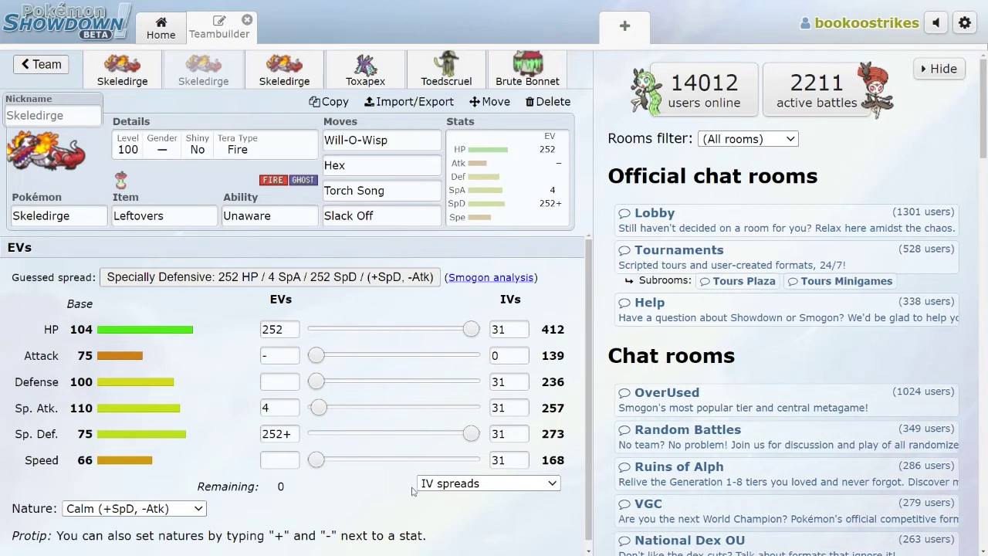
pyautogui.moveTo(470, 432); pyautogui.dragTo(459, 433)
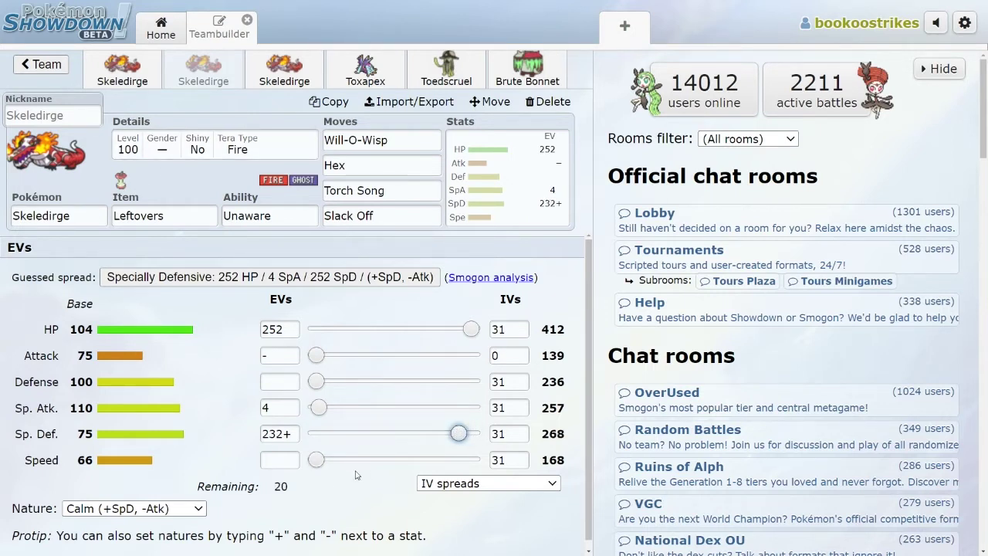
pyautogui.moveTo(316, 459); pyautogui.dragTo(328, 460)
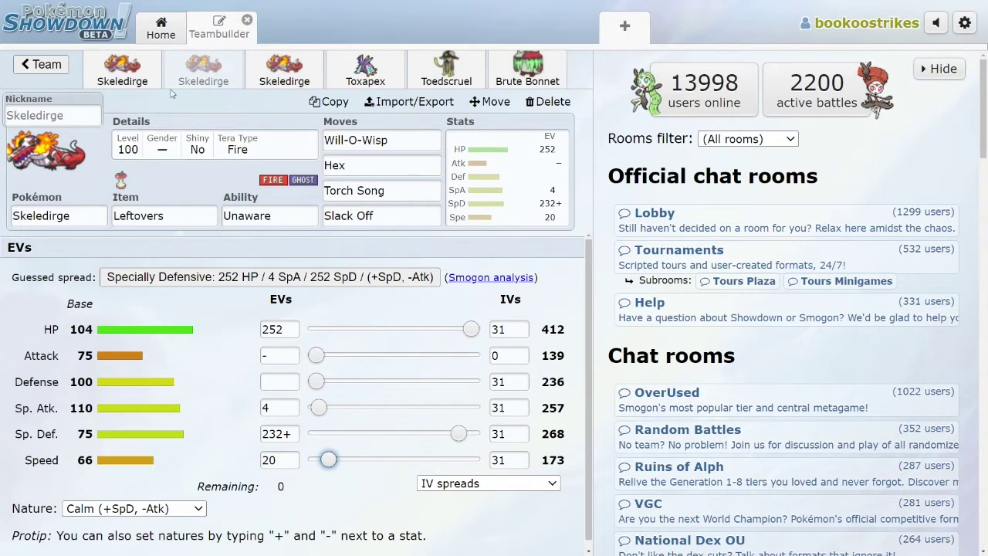
# - Open the Toxapex set and read the description of its Toxic Spikes move
pyautogui.click(364, 68)
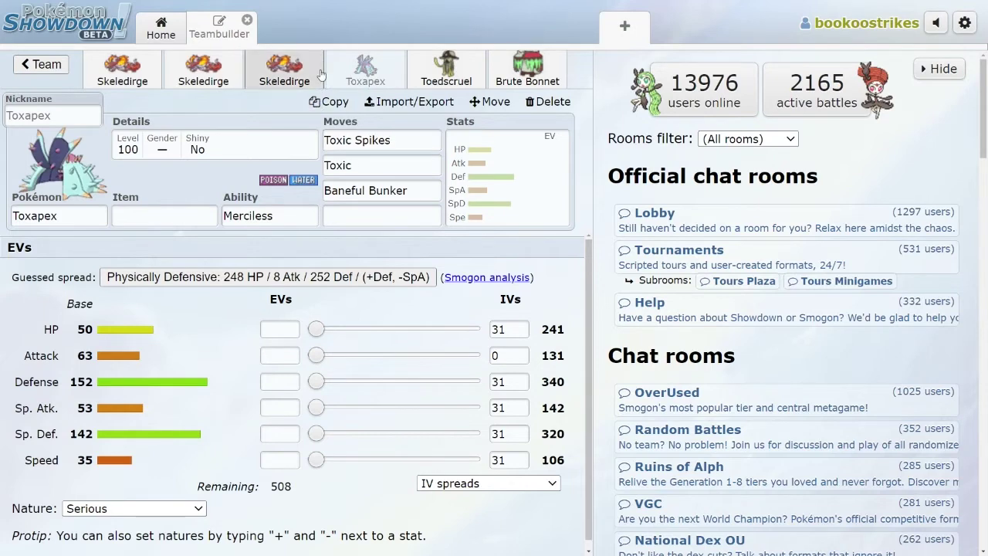
pyautogui.click(355, 150)
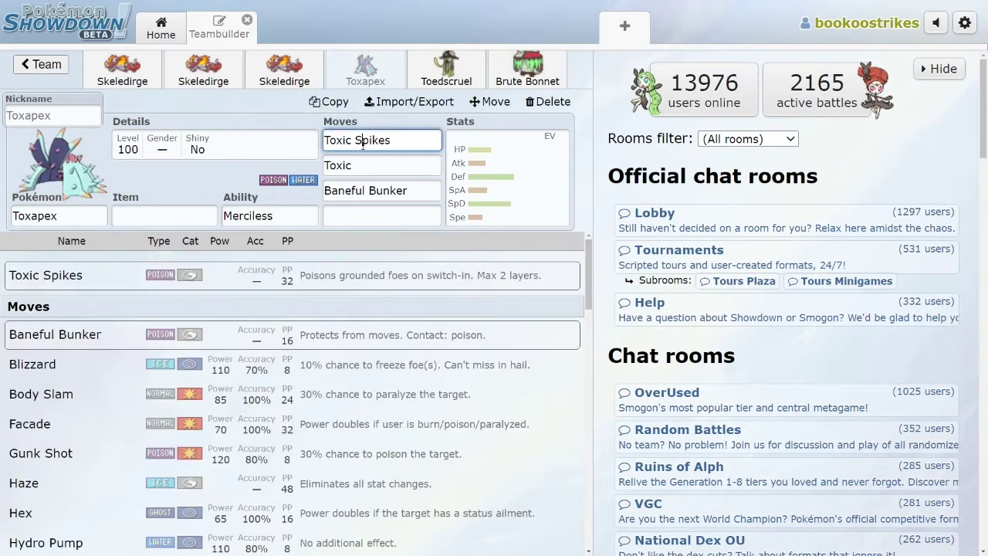
# - Read the description of Toxapex's Toxic and compare it with Hex on the third Skeledirge, returning to the Toxapex set
pyautogui.click(353, 184)
pyautogui.click(360, 165)
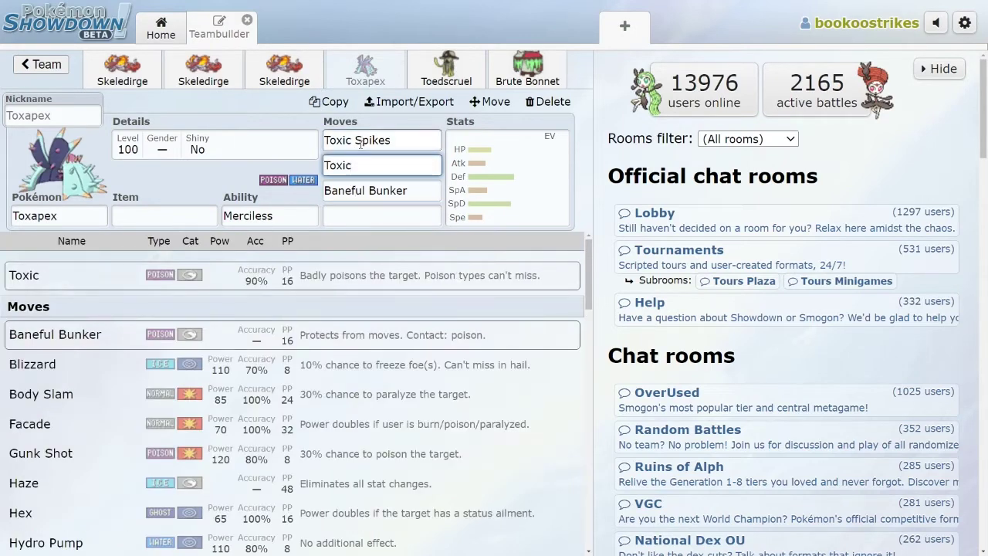
pyautogui.click(267, 69)
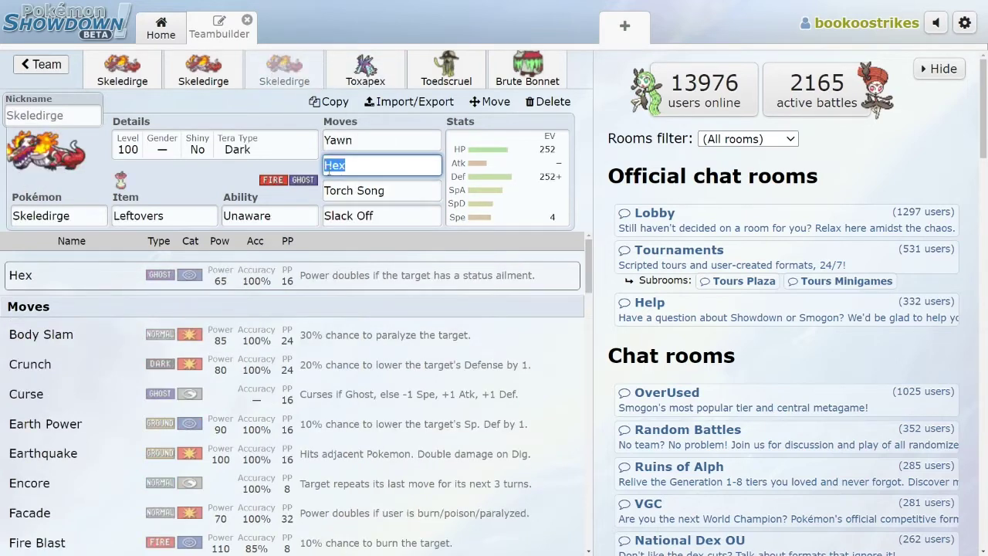
pyautogui.click(360, 74)
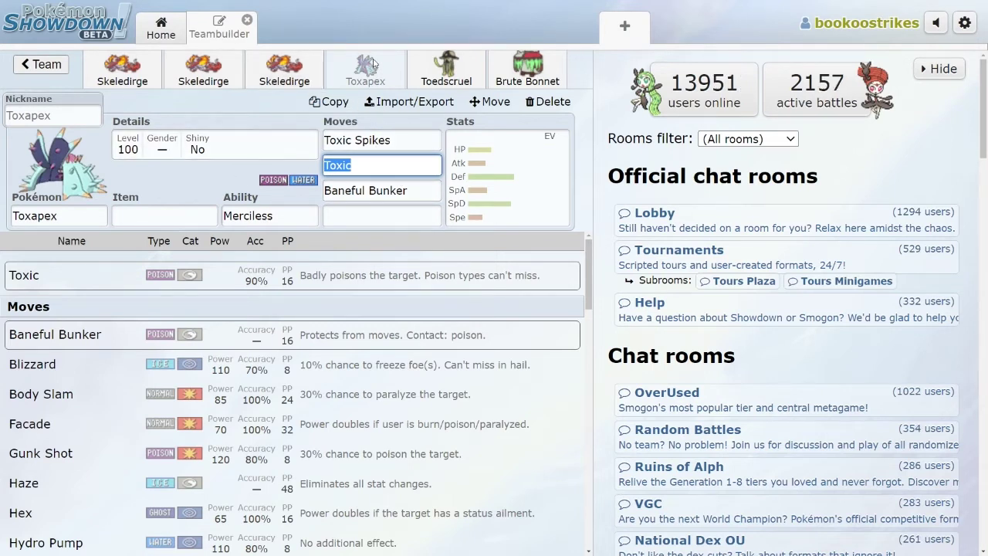
# - Look over the Toedscruel and Brute Bonnet sets, ending back on the third Skeledirge
pyautogui.click(433, 83)
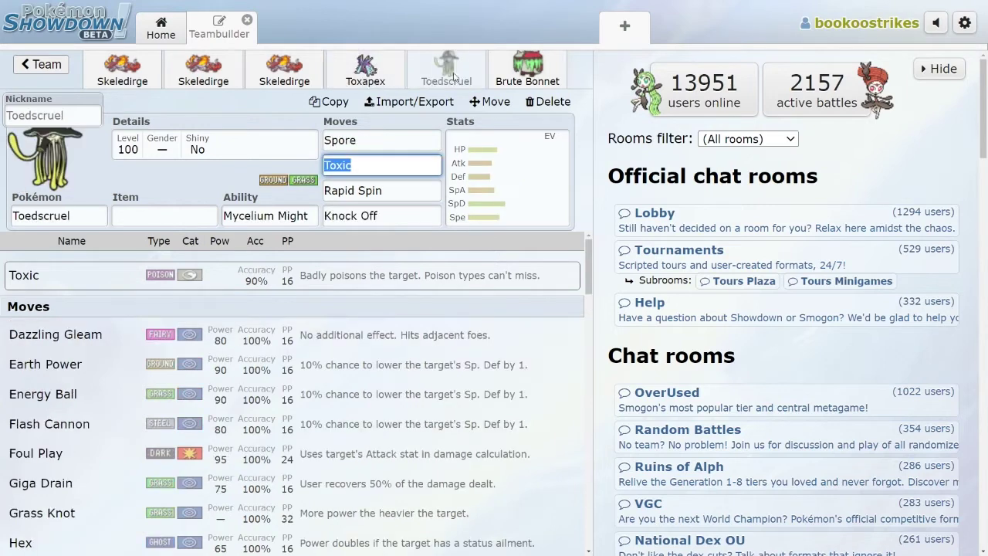
pyautogui.click(527, 70)
pyautogui.click(284, 69)
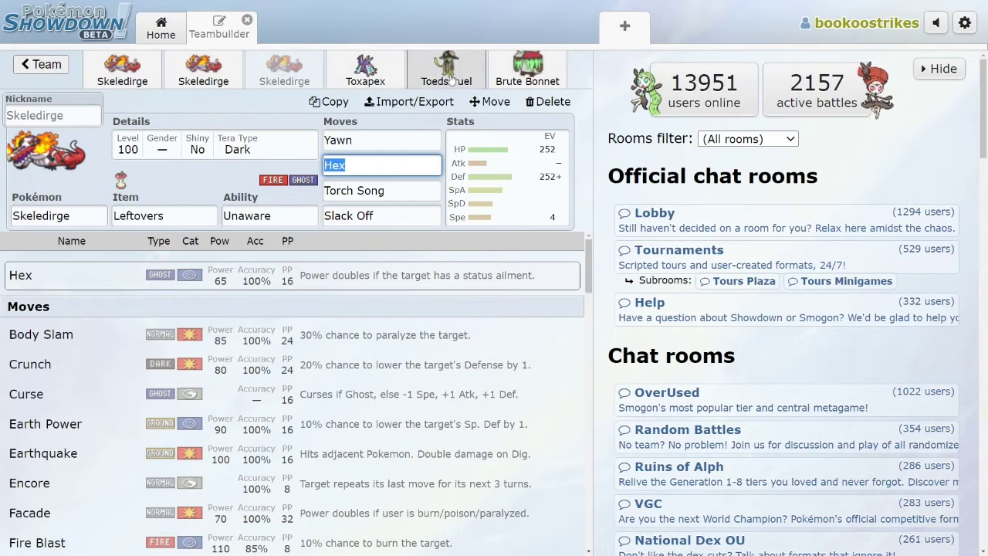
# - Change Toxapex's ability to Regenerator and look through its available moves
pyautogui.click(363, 72)
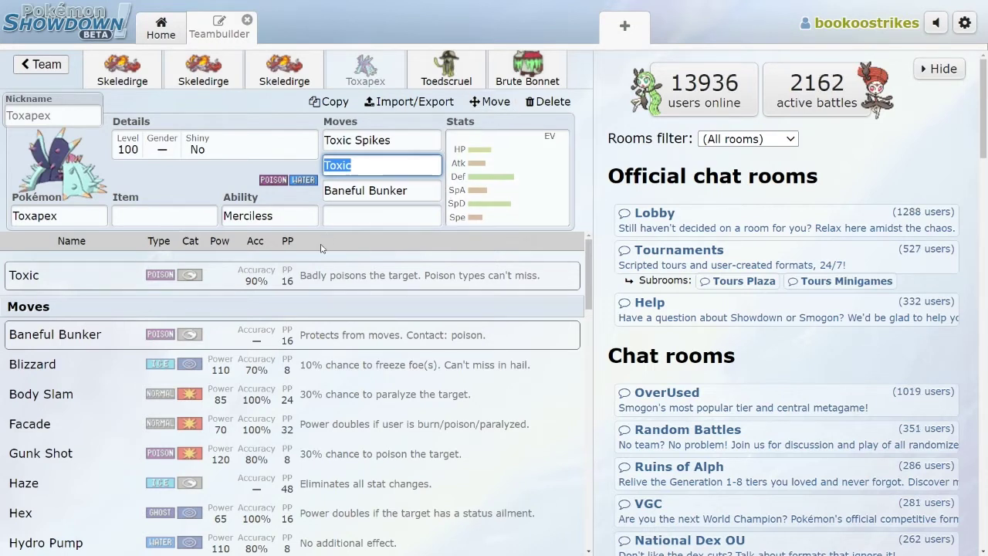
pyautogui.click(270, 216)
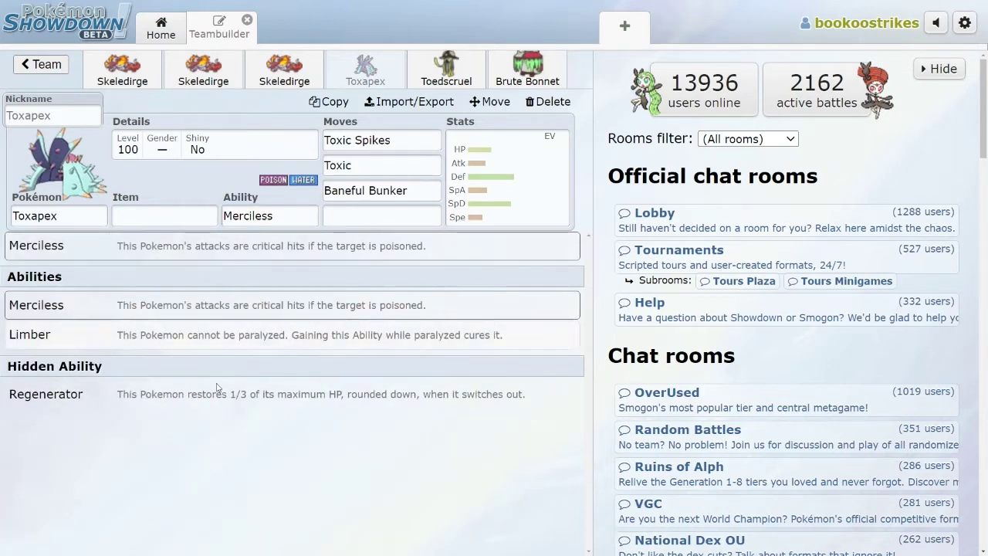
pyautogui.click(242, 393)
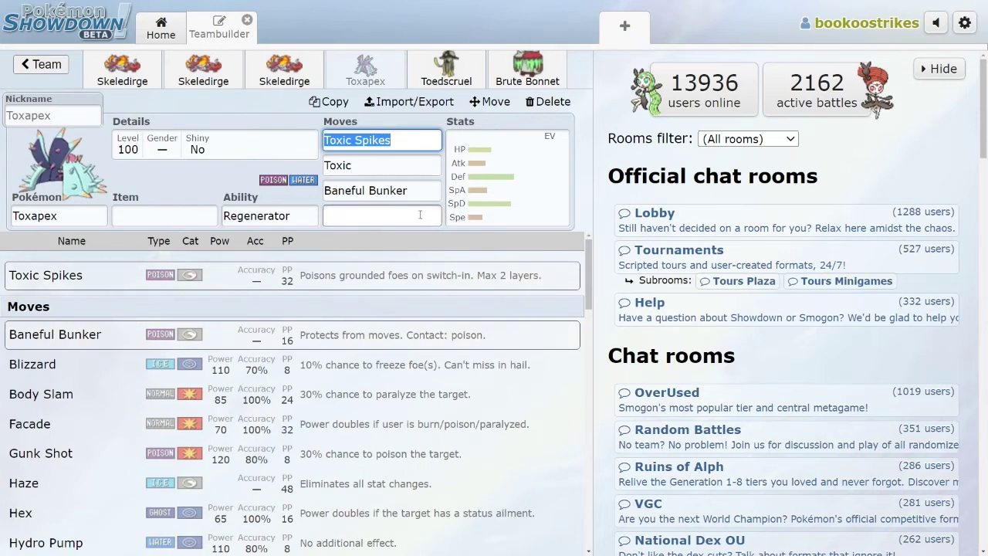
pyautogui.scroll(-5, 284, 271)
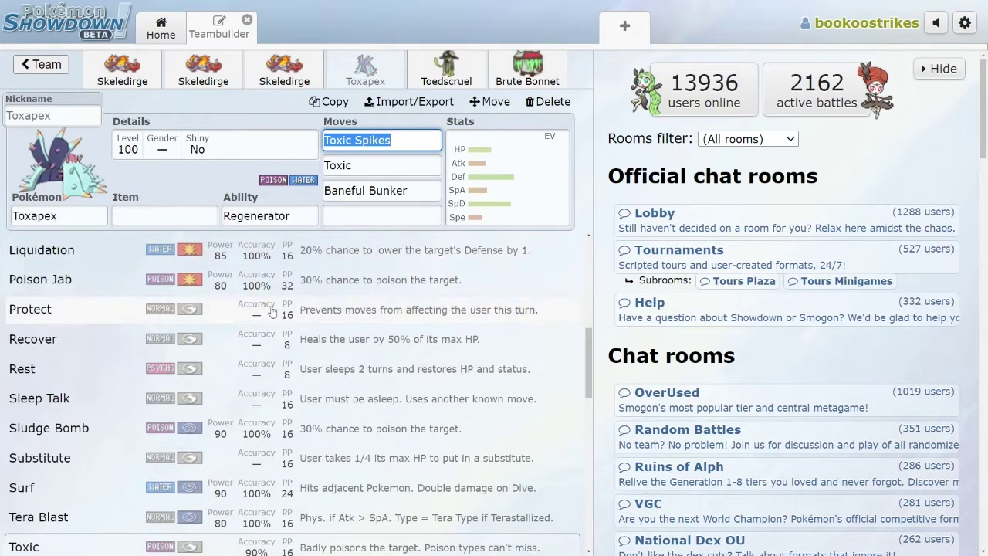
pyautogui.scroll(-4, 284, 272)
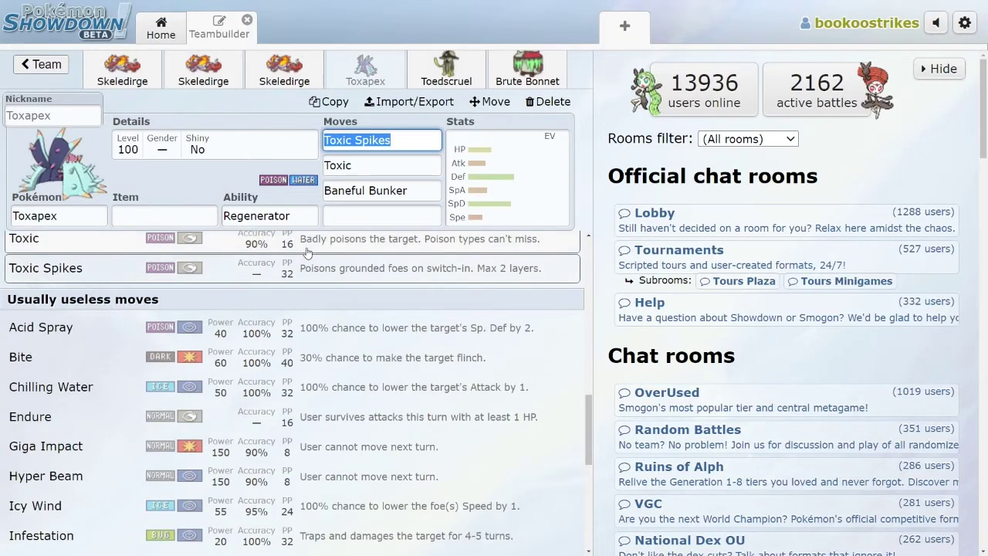
# - Examine Spore on Toedscruel alongside the third Skeledirge's Yawn and Hex set, ending on Toedscruel
pyautogui.click(472, 74)
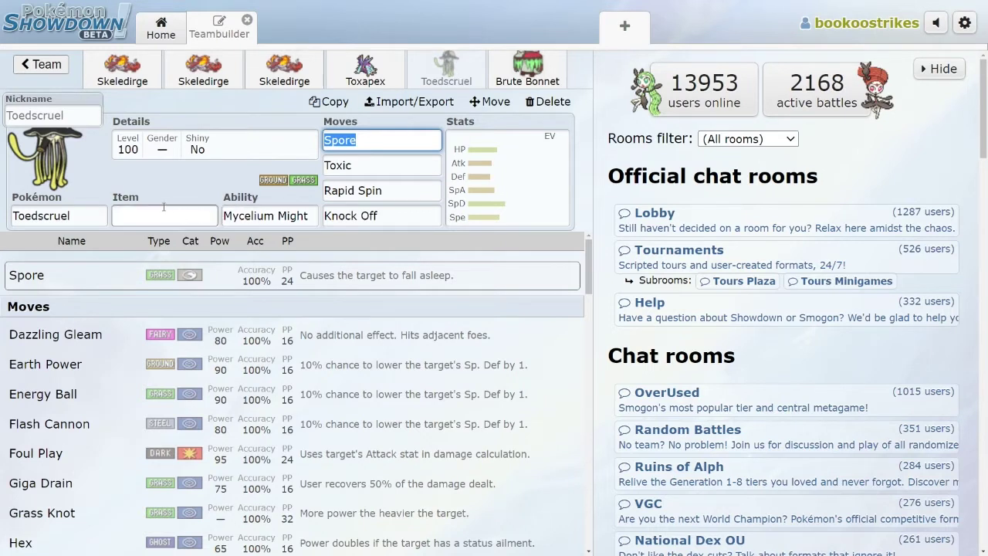
pyautogui.click(357, 139)
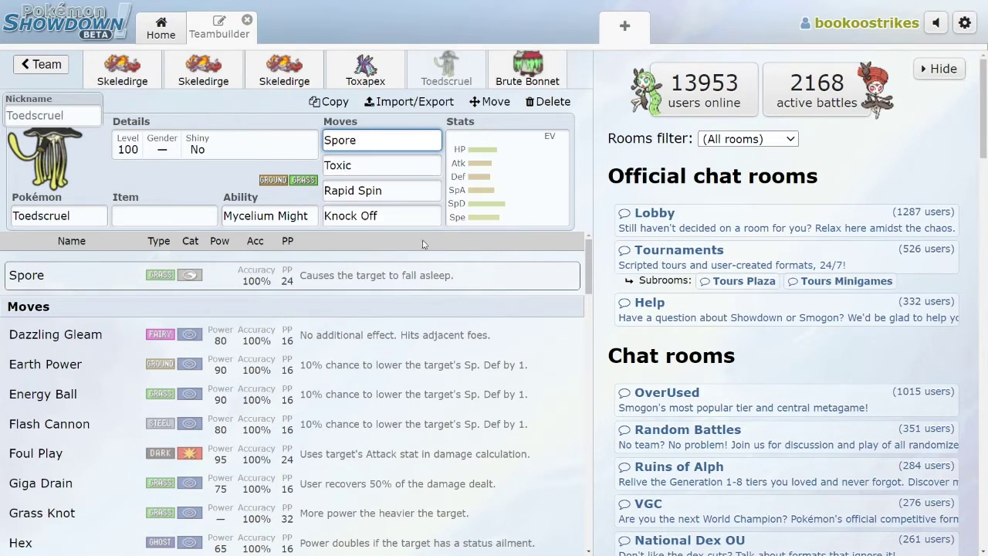
pyautogui.click(282, 71)
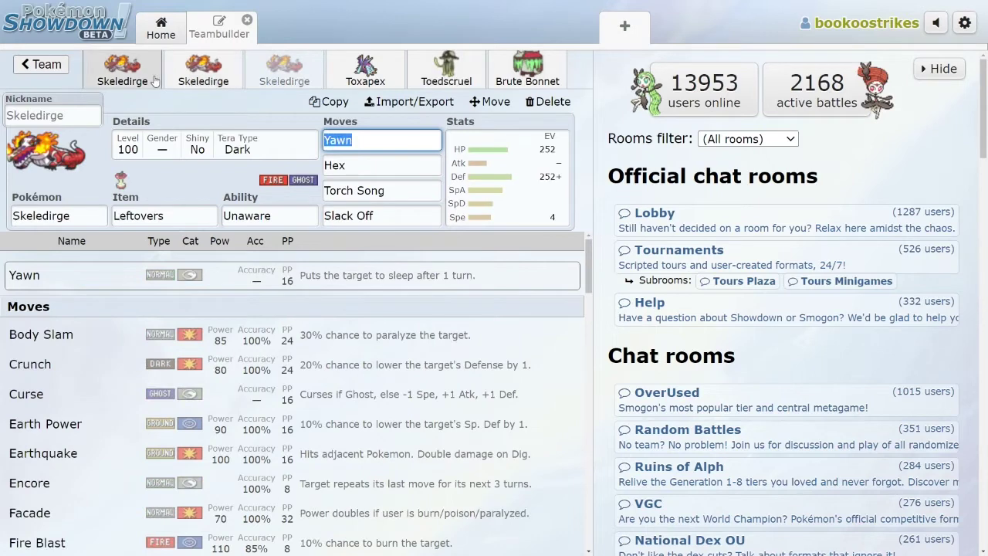
pyautogui.click(450, 75)
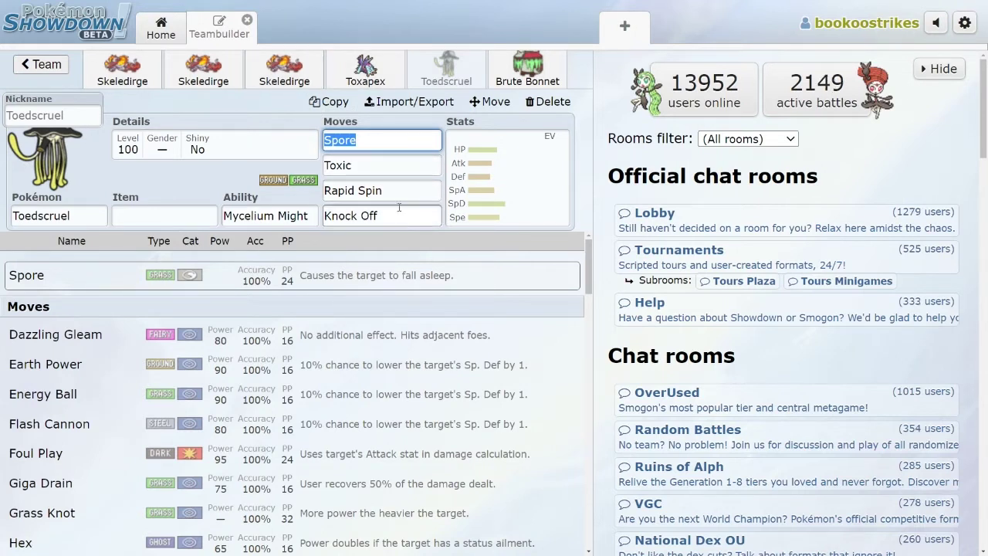
pyautogui.click(362, 141)
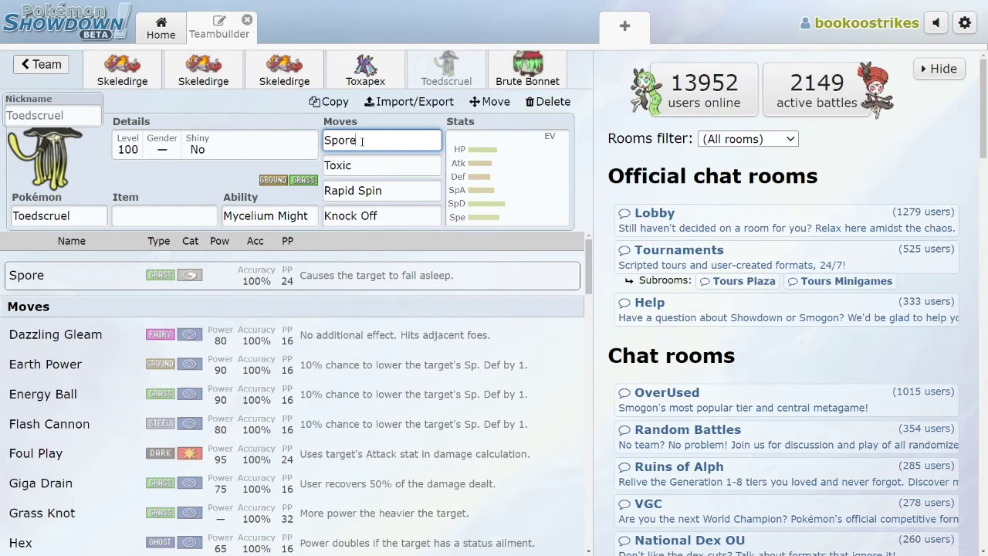
# - Filter the Pokémon list by the move Knock Off, look through the Pokémon that learn it, and remove the filter
pyautogui.click(58, 208)
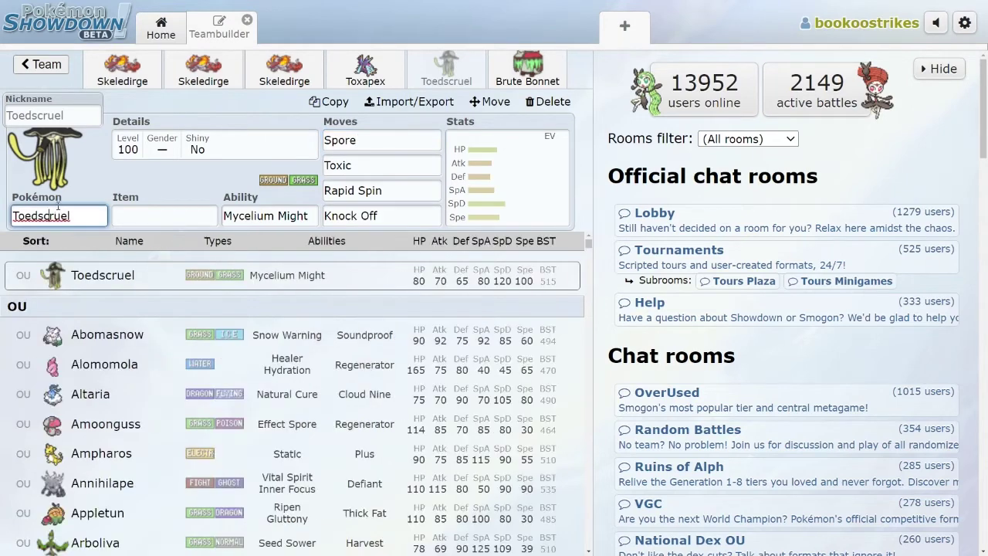
pyautogui.write('ko')
pyautogui.press('BackSpace')
pyautogui.write('nock')
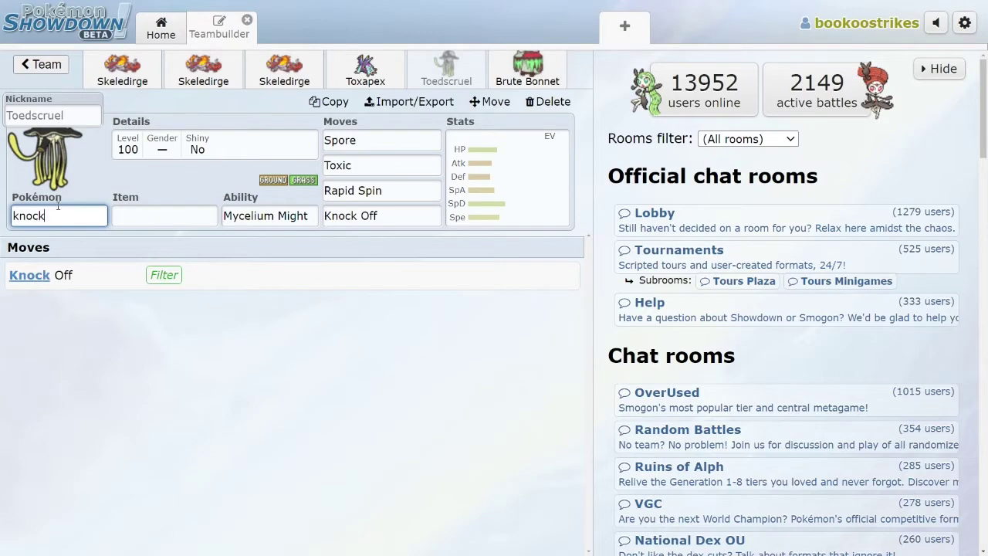
pyautogui.click(102, 284)
pyautogui.scroll(-5, 143, 344)
pyautogui.scroll(-5, 151, 340)
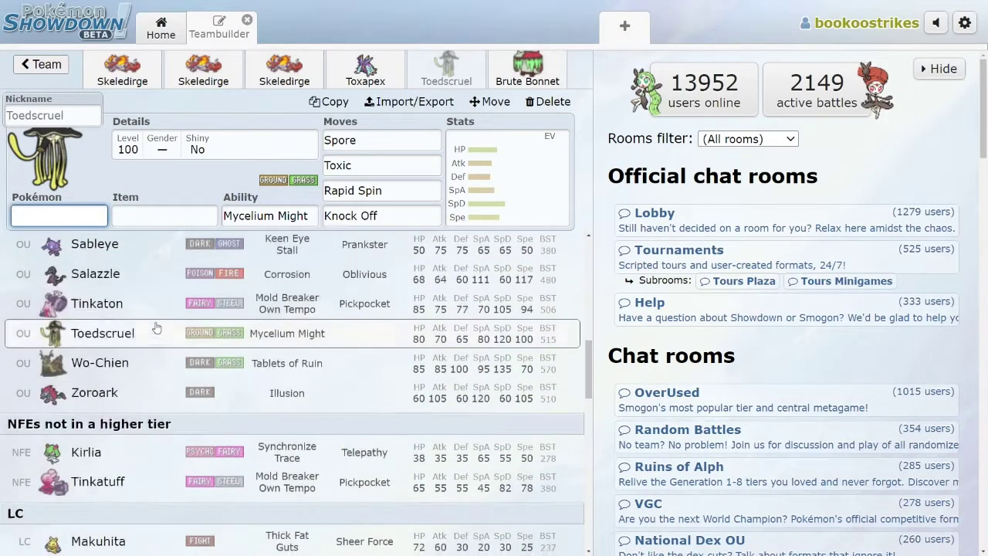
pyautogui.scroll(8, 172, 337)
pyautogui.scroll(3, 171, 337)
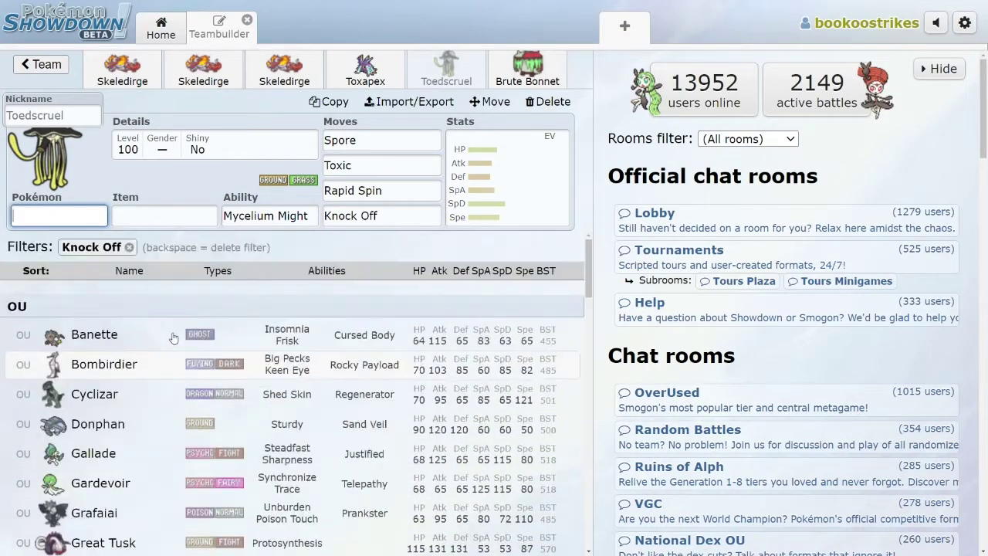
pyautogui.scroll(-5, 172, 276)
pyautogui.scroll(3, 189, 365)
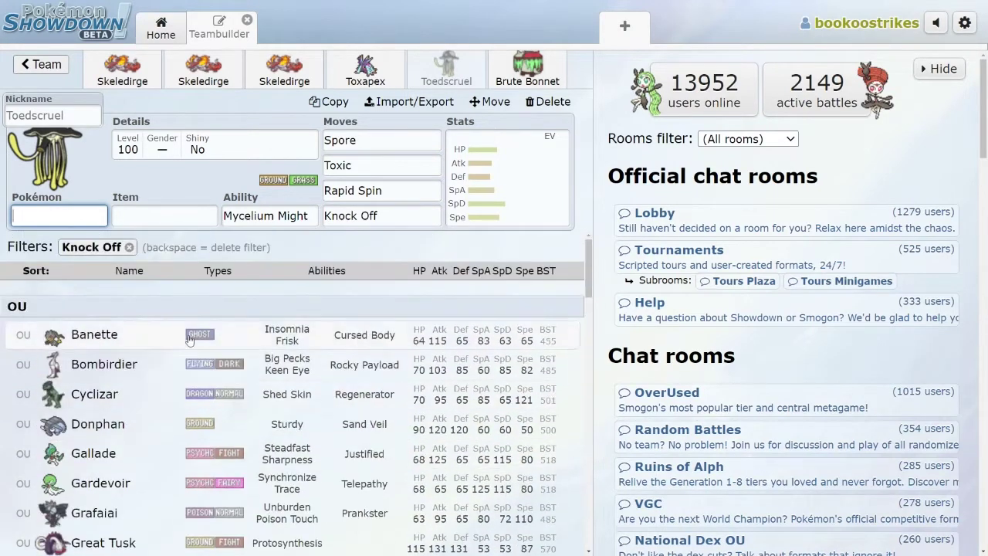
pyautogui.click(129, 247)
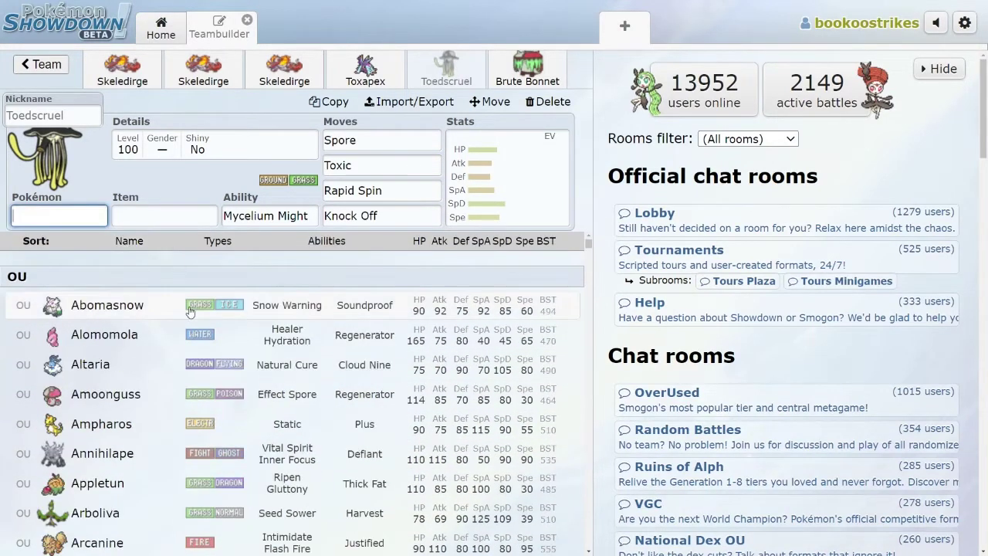
# - Open the Brute Bonnet set and read the description of its Spore move
pyautogui.click(557, 71)
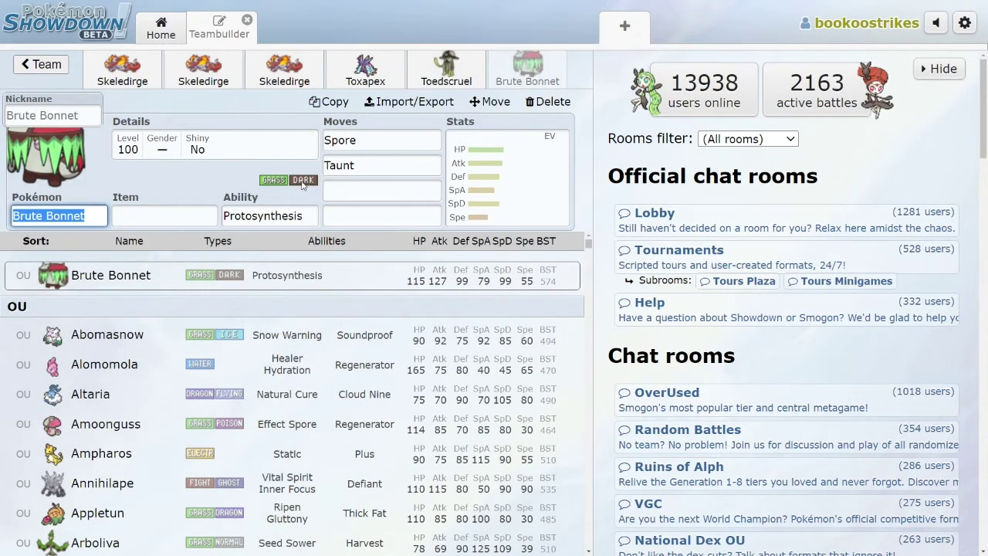
pyautogui.click(103, 218)
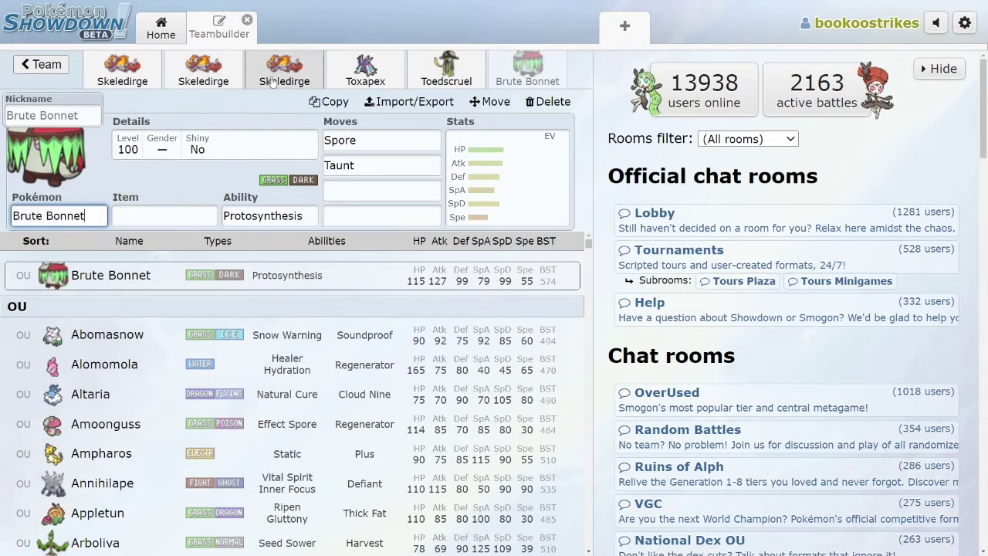
pyautogui.click(363, 142)
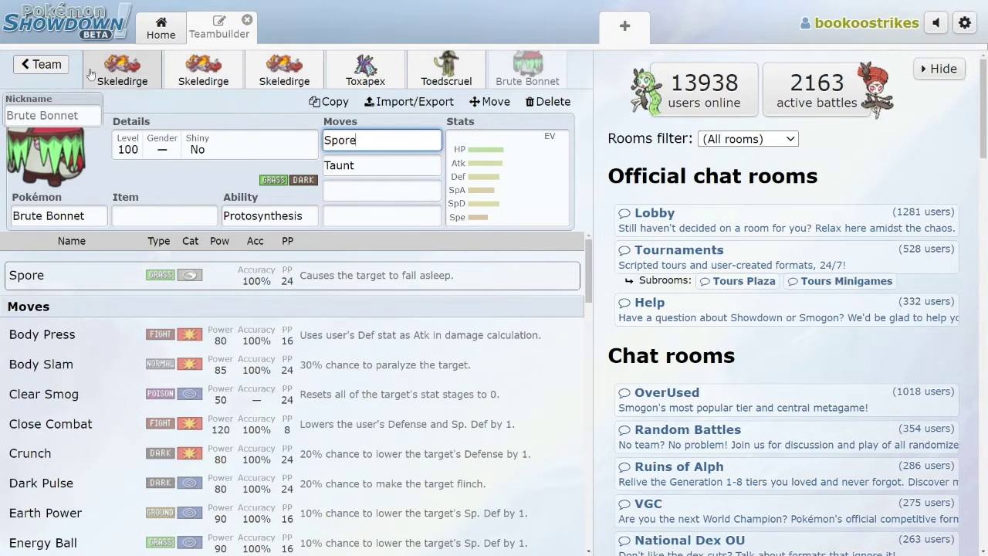
# - Review the first Skeledirge's moves and detailed EV spread, then move on to another Skeledirge set
pyautogui.click(157, 69)
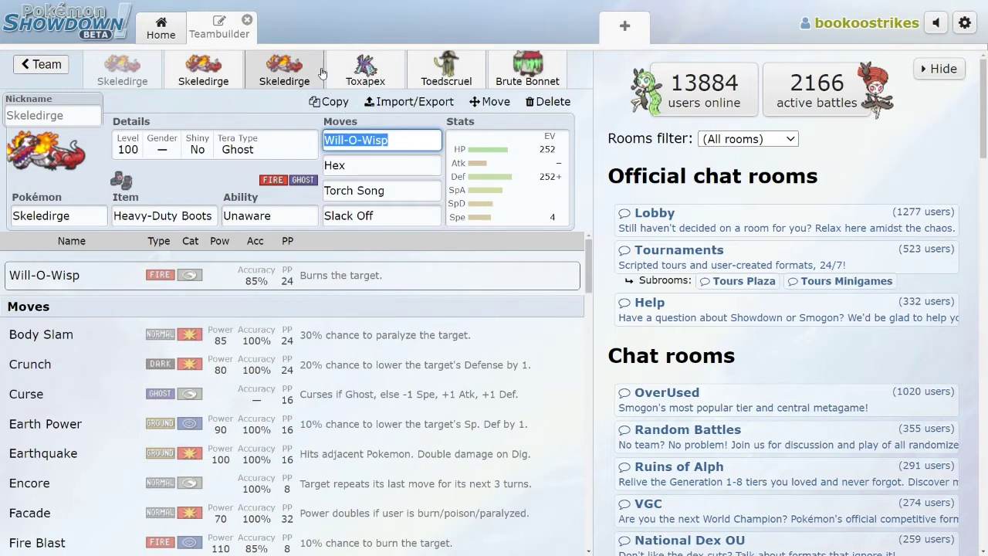
pyautogui.click(511, 176)
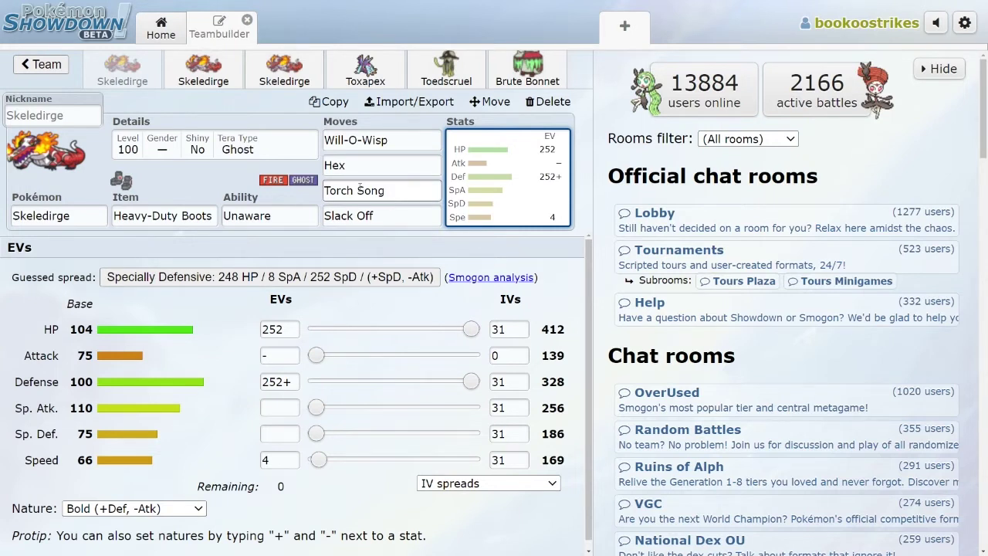
pyautogui.click(259, 72)
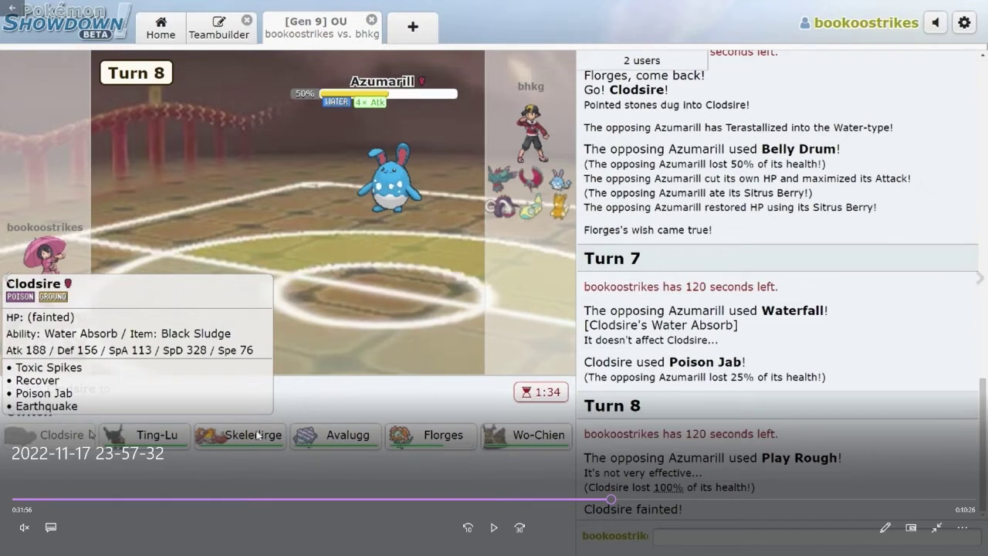
# - In the media player, play the recorded battle through Skeledirge's switch-in and its Terastallization on turn 9, pausing after each
pyautogui.click(494, 529)
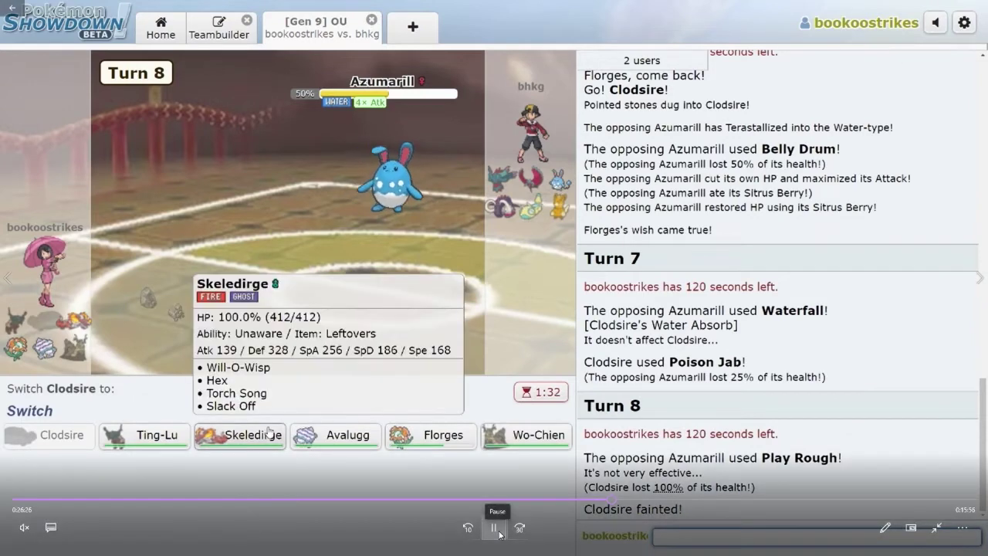
pyautogui.click(500, 533)
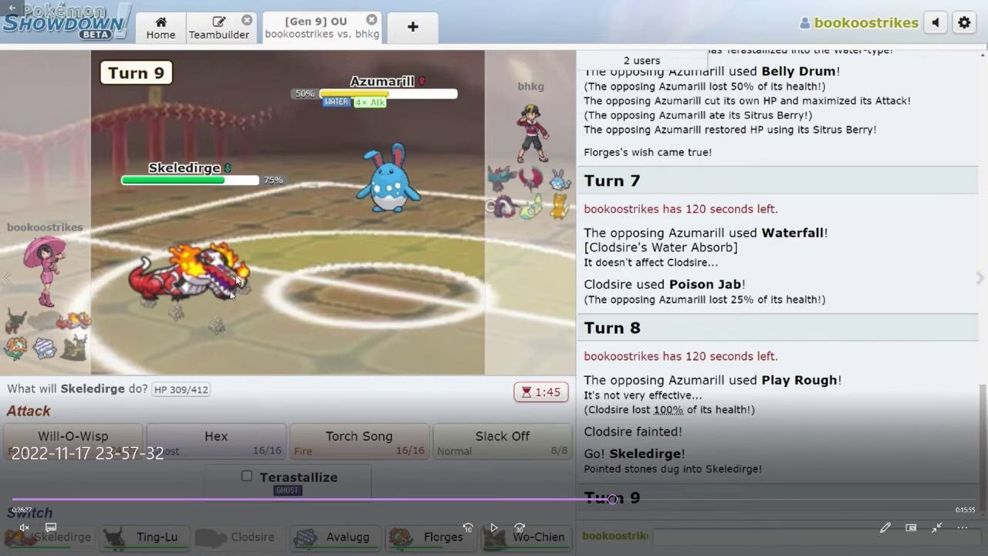
pyautogui.click(503, 536)
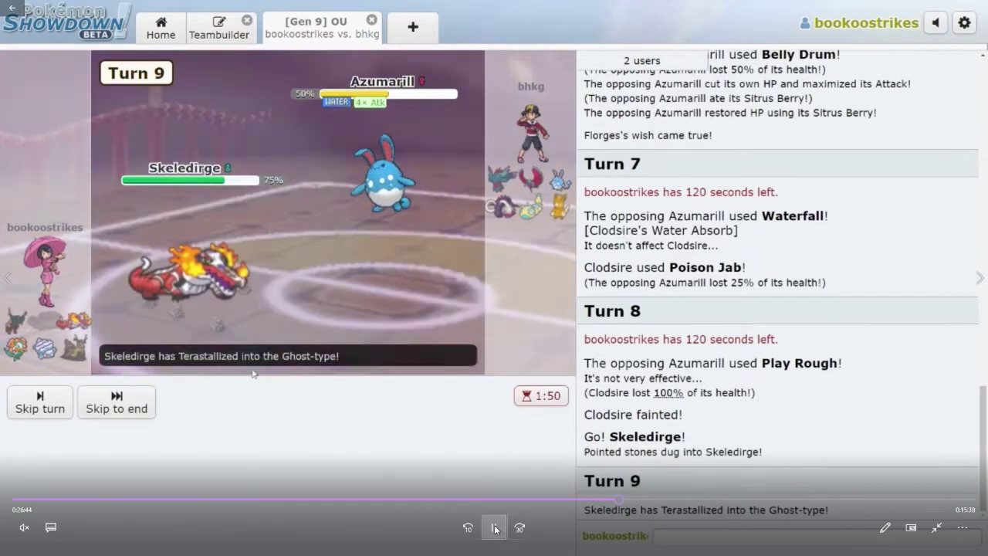
pyautogui.click(496, 528)
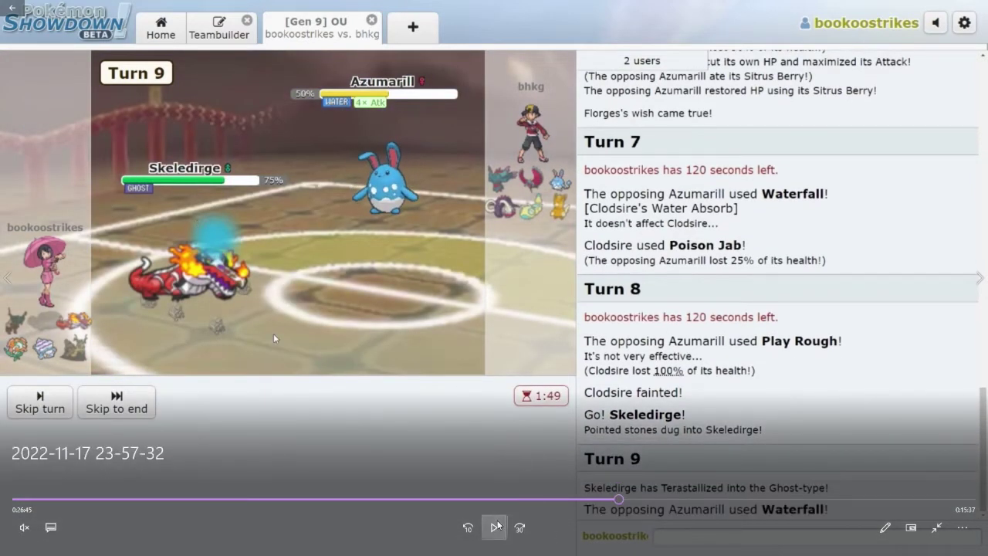
# - Continue the battle recording through Azumarill's Waterfall and Skeledirge's Will-O-Wisp, pausing after each attack
pyautogui.click(496, 527)
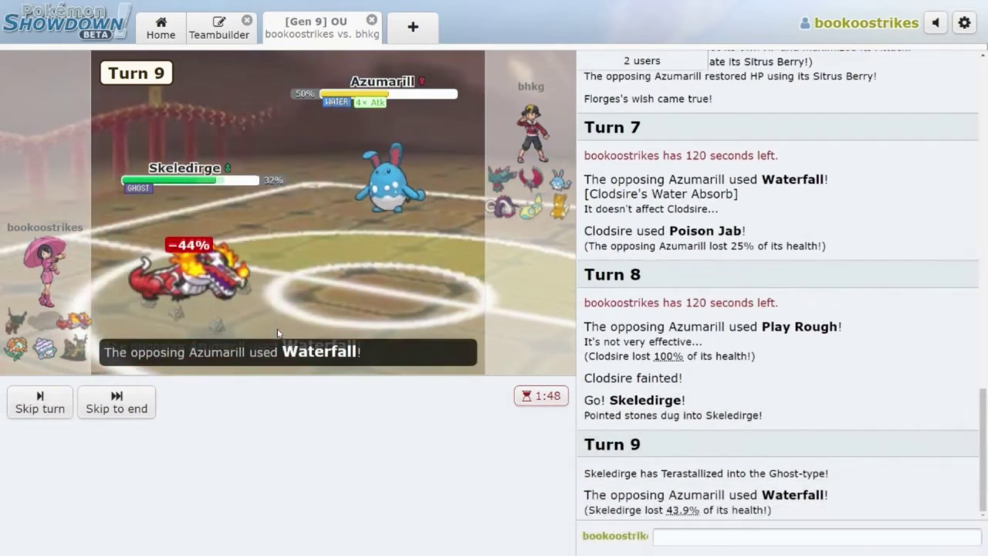
pyautogui.click(283, 216)
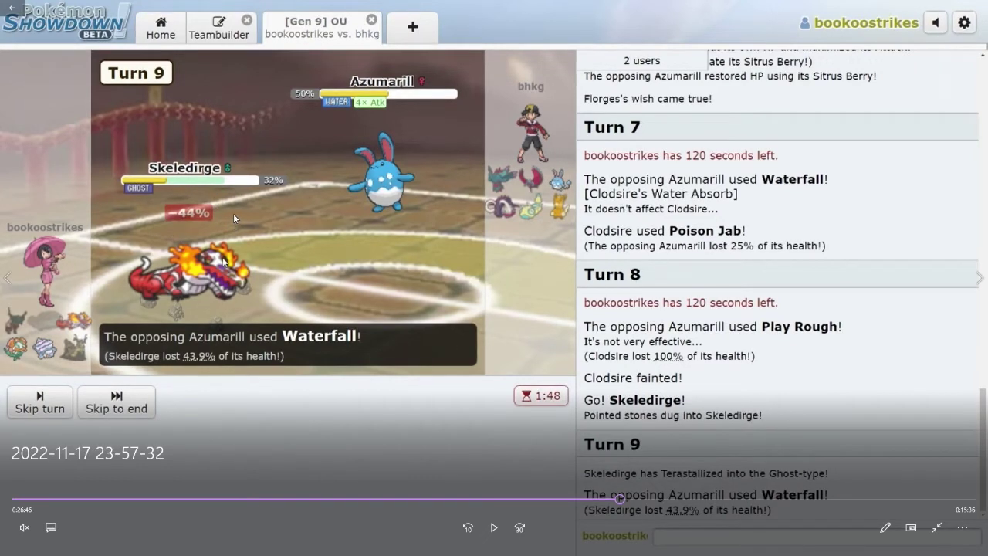
pyautogui.click(494, 527)
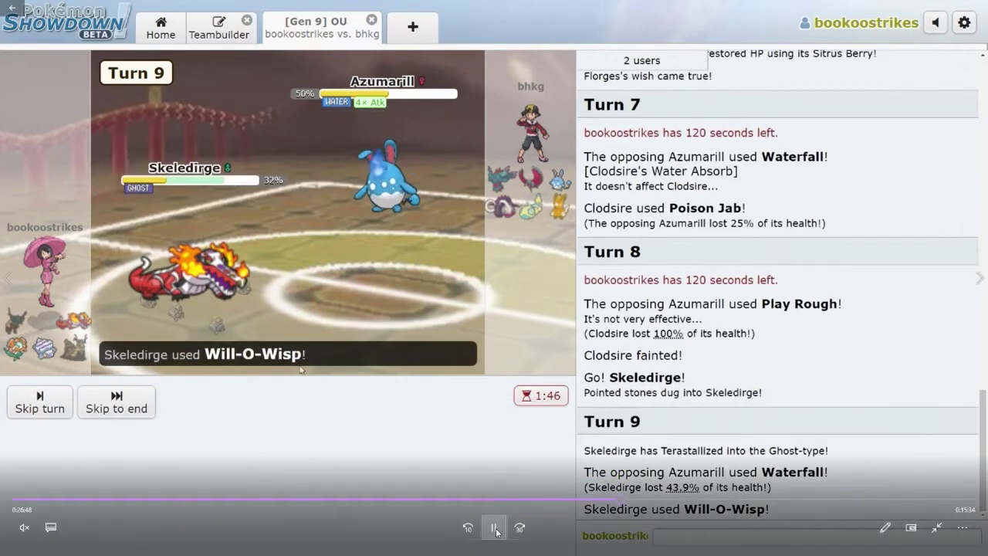
pyautogui.click(494, 527)
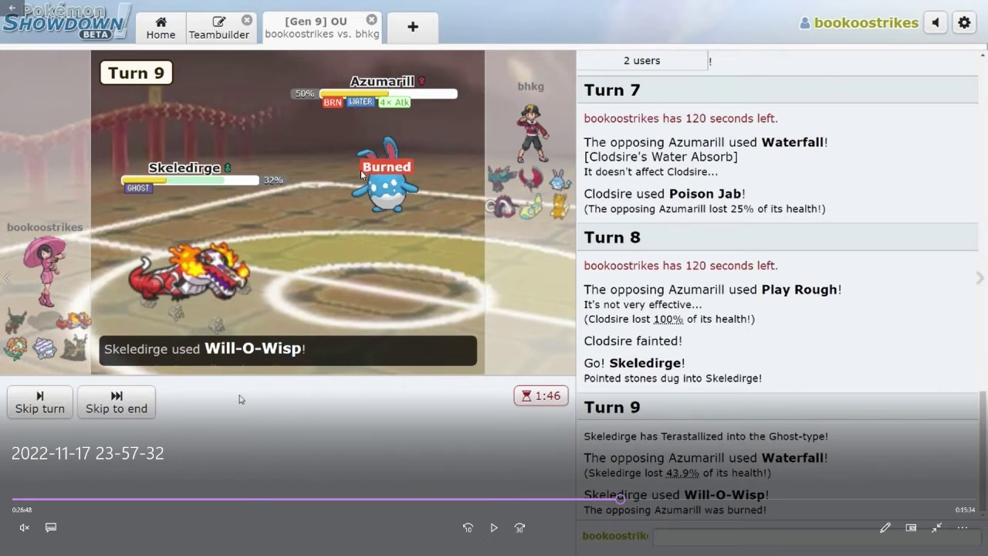
# - Continue the battle recording through Azumarill's Waterfall on turn 10 and up to turn 12 against Great Tusk, pausing at each point
pyautogui.click(494, 527)
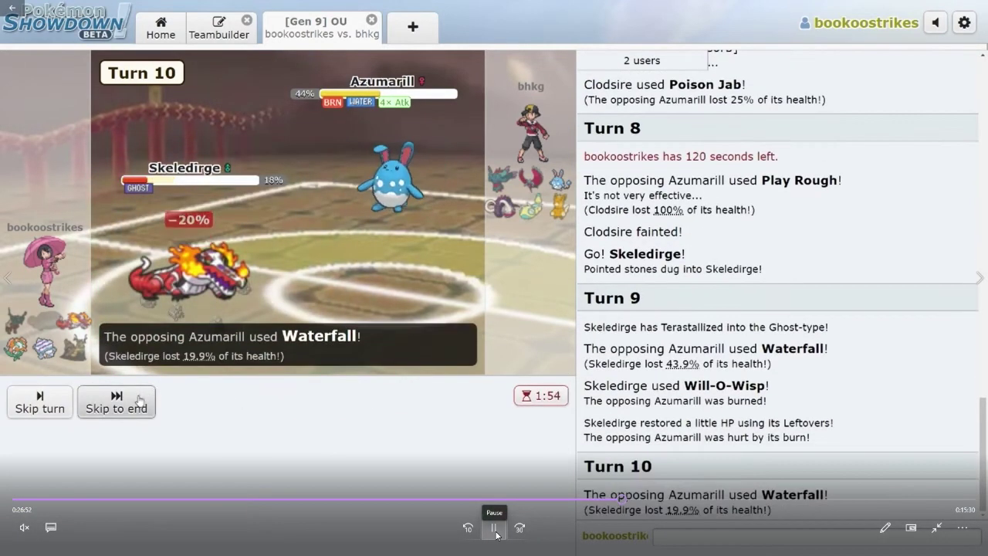
pyautogui.click(494, 528)
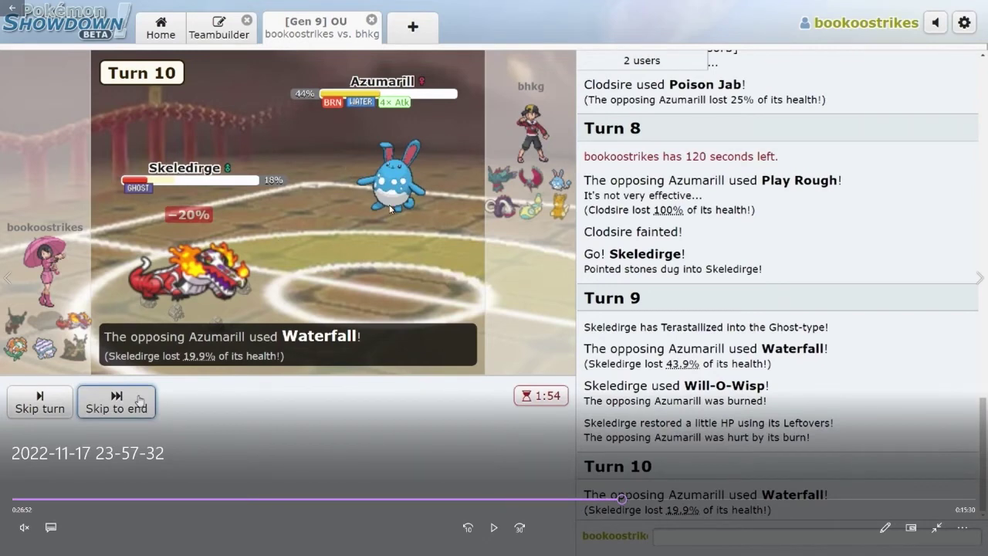
pyautogui.click(494, 525)
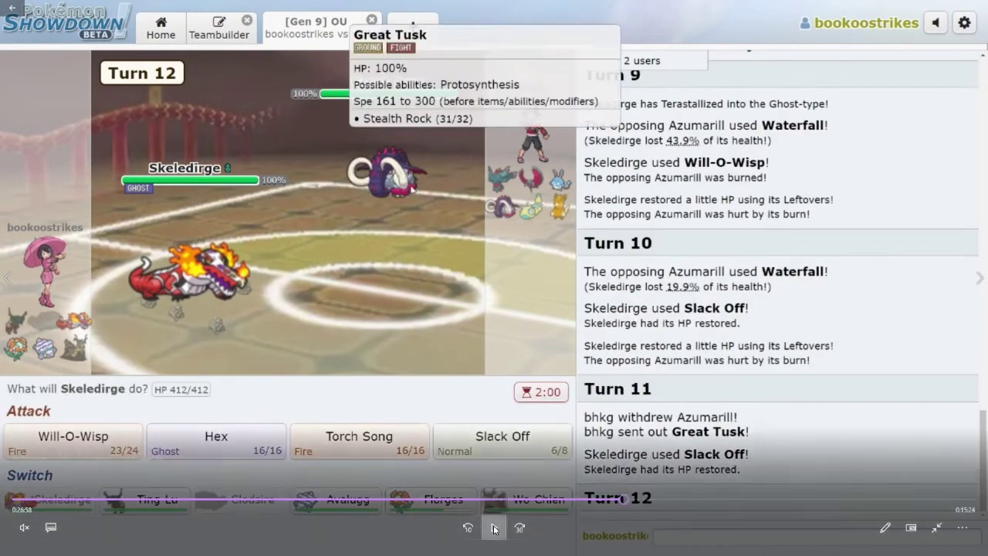
pyautogui.click(494, 528)
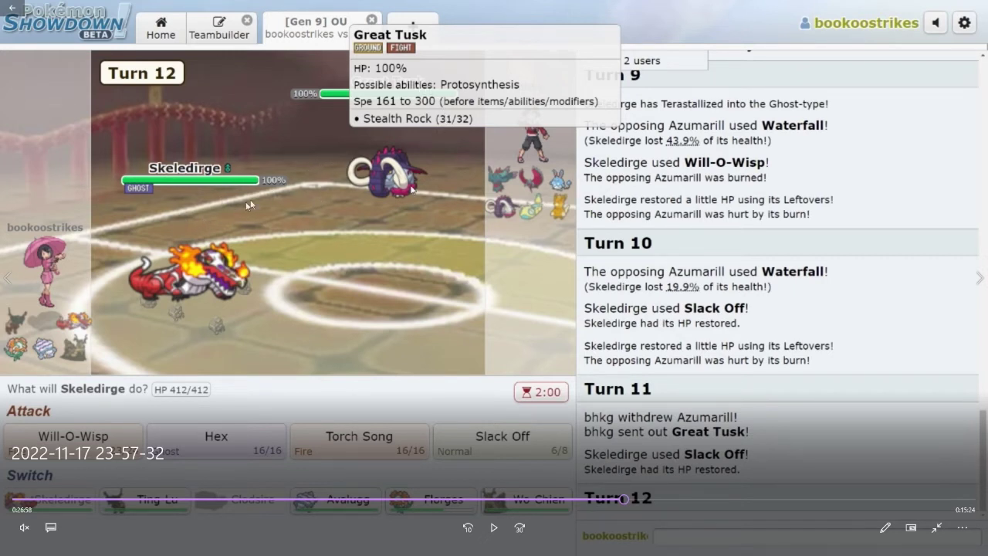
# - Play the recording through Great Tusk's Knock Off and Skeledirge's Will-O-Wisp on turn 12, pausing to examine each exchange
pyautogui.click(494, 527)
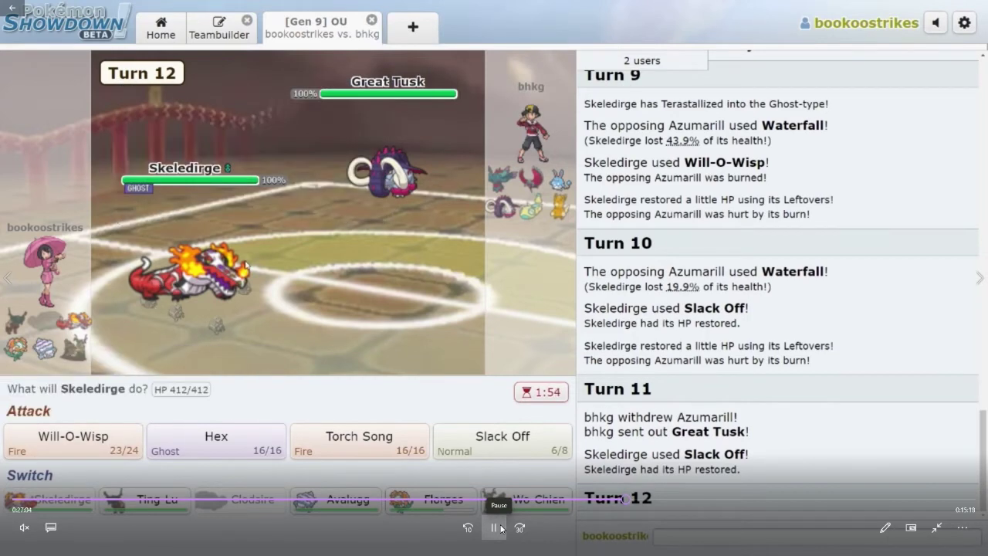
pyautogui.click(496, 529)
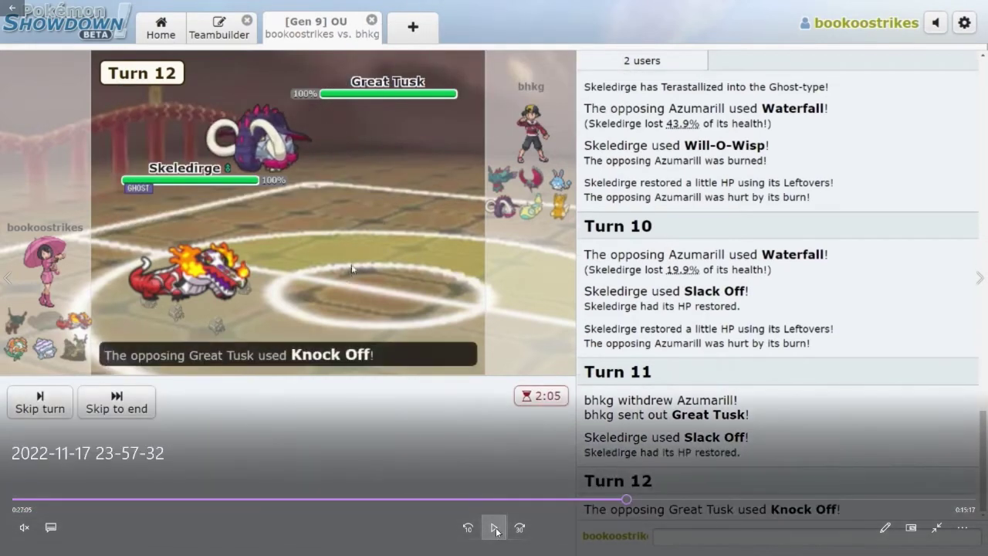
pyautogui.click(496, 530)
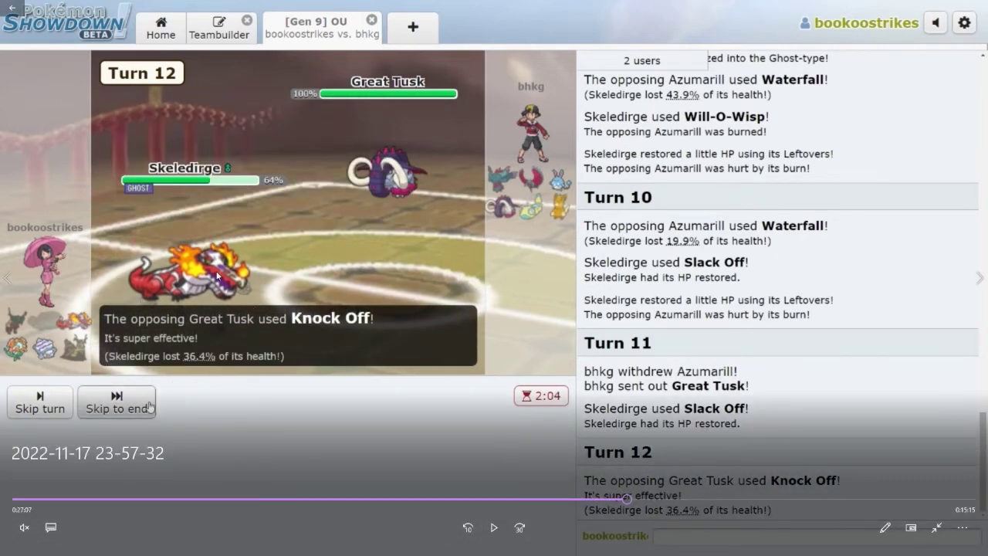
pyautogui.click(493, 527)
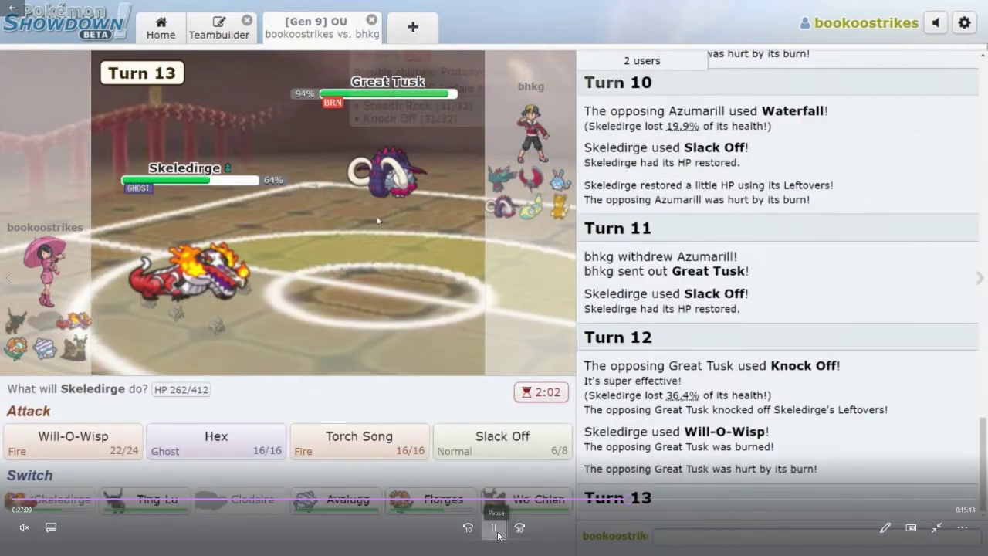
pyautogui.click(385, 162)
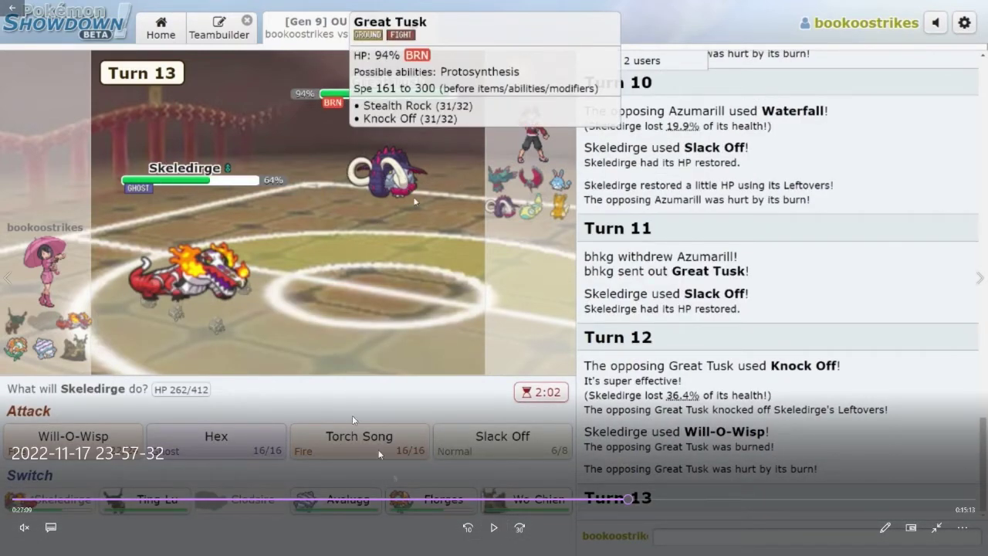
pyautogui.click(495, 529)
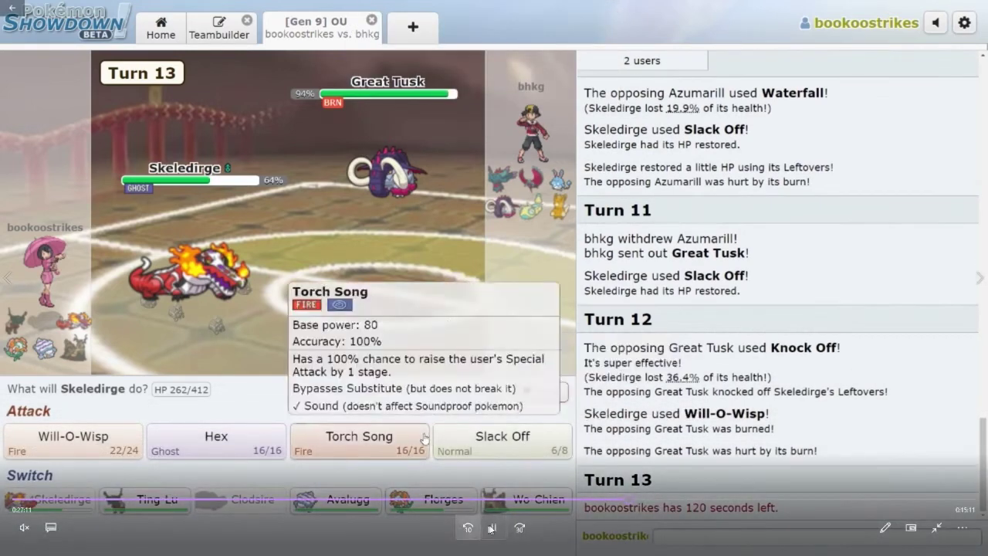
# - Skip ahead in the recording to the turn 30 Dudunsparce matchup, then past Ting-Lu's switch-in, and resume playback
pyautogui.moveTo(617, 502); pyautogui.dragTo(692, 500)
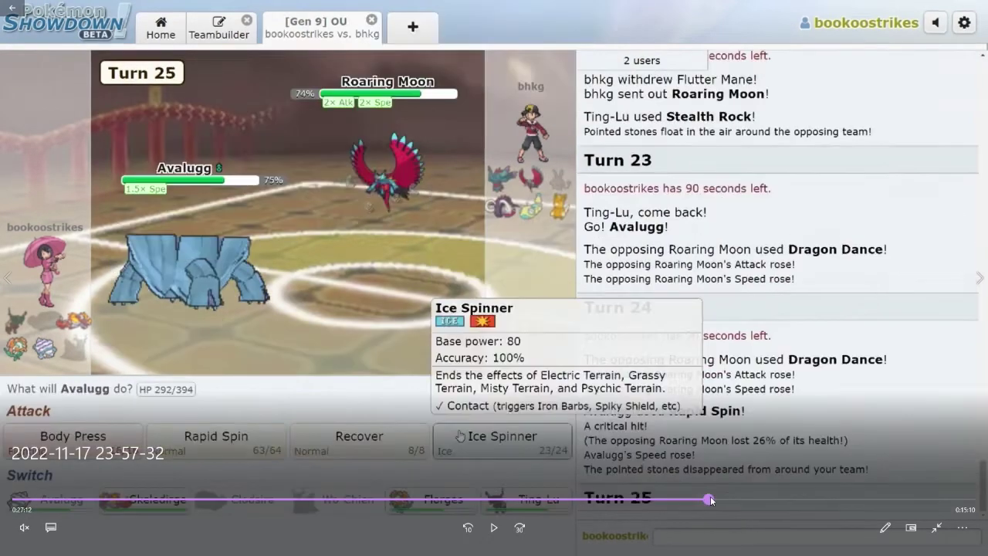
pyautogui.moveTo(710, 499); pyautogui.dragTo(727, 499)
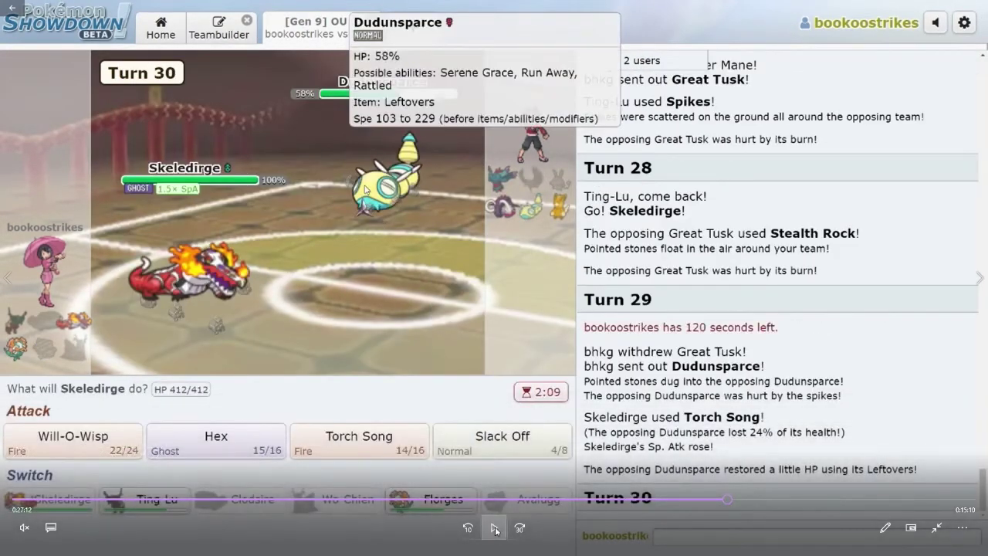
pyautogui.click(494, 530)
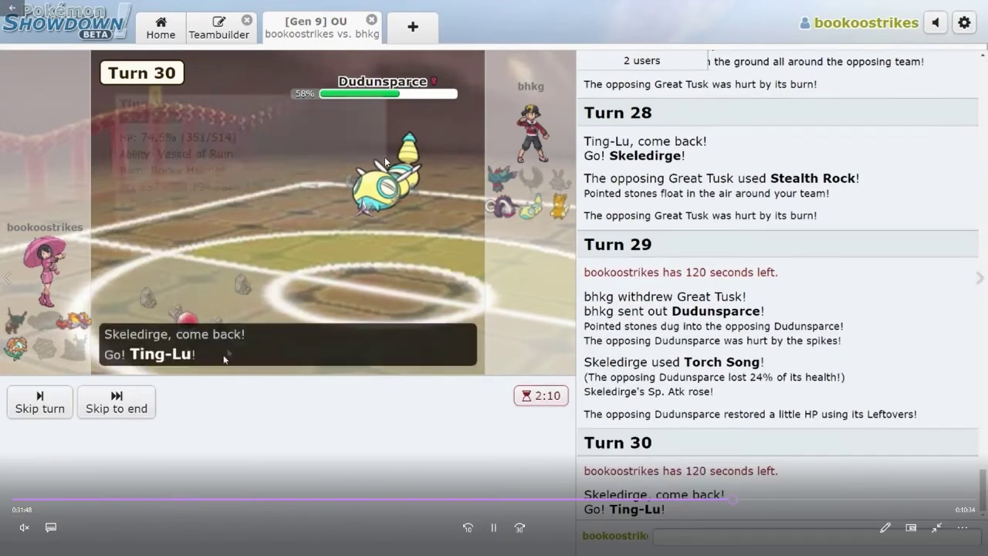
pyautogui.click(729, 501)
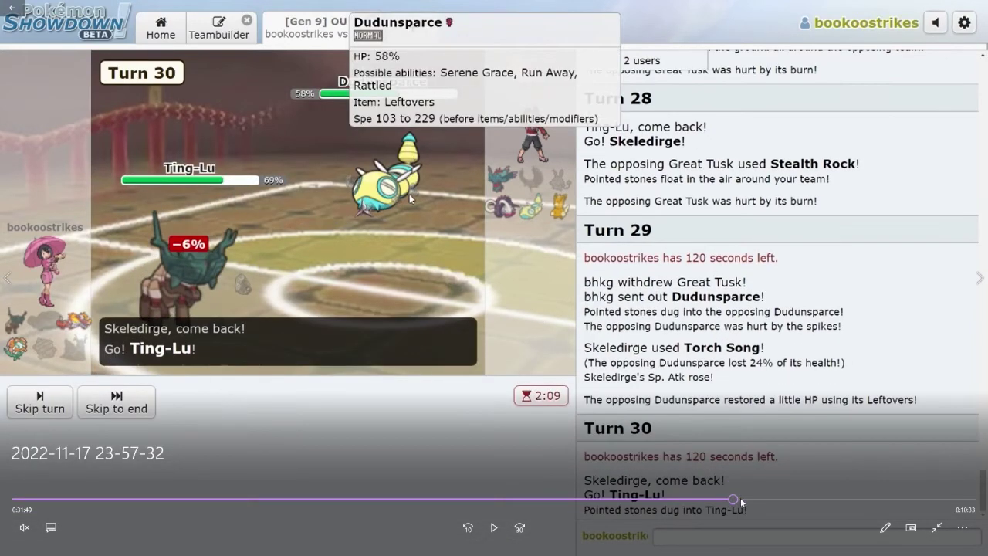
pyautogui.moveTo(741, 498); pyautogui.dragTo(750, 499)
pyautogui.click(494, 527)
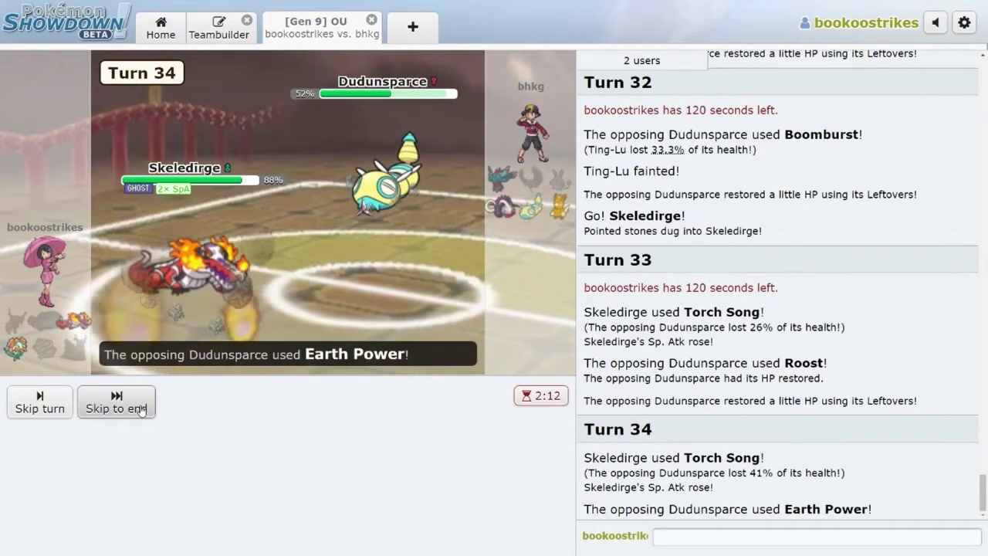
# - Watch turns 34 to 36 of the recording, with Skeledirge using Slack Off and Torch Song against Dudunsparce
pyautogui.click(141, 410)
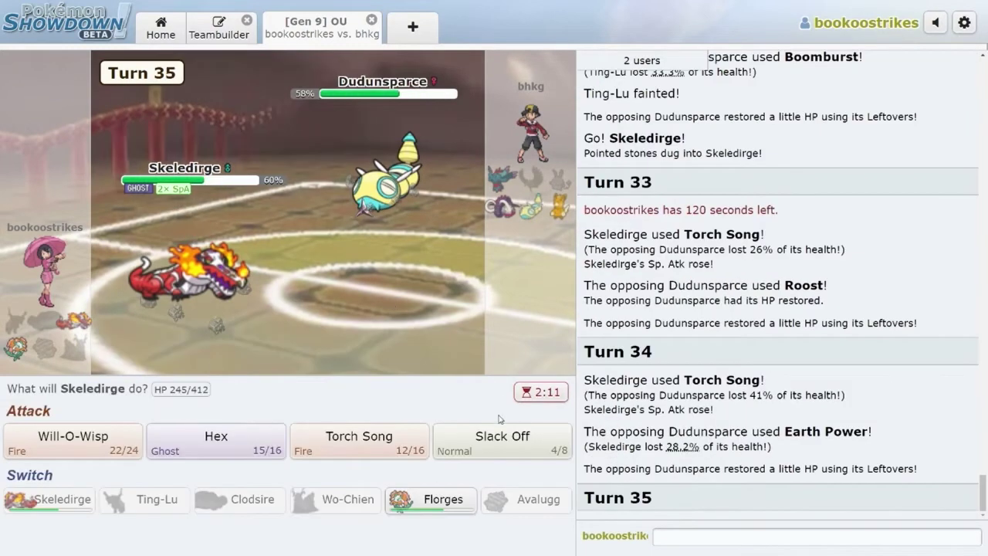
pyautogui.click(498, 439)
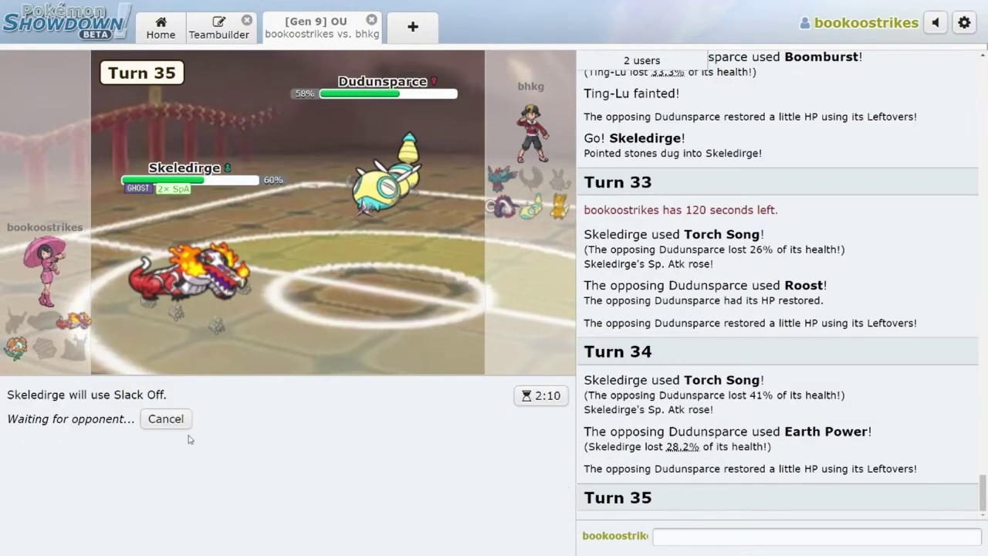
pyautogui.click(137, 410)
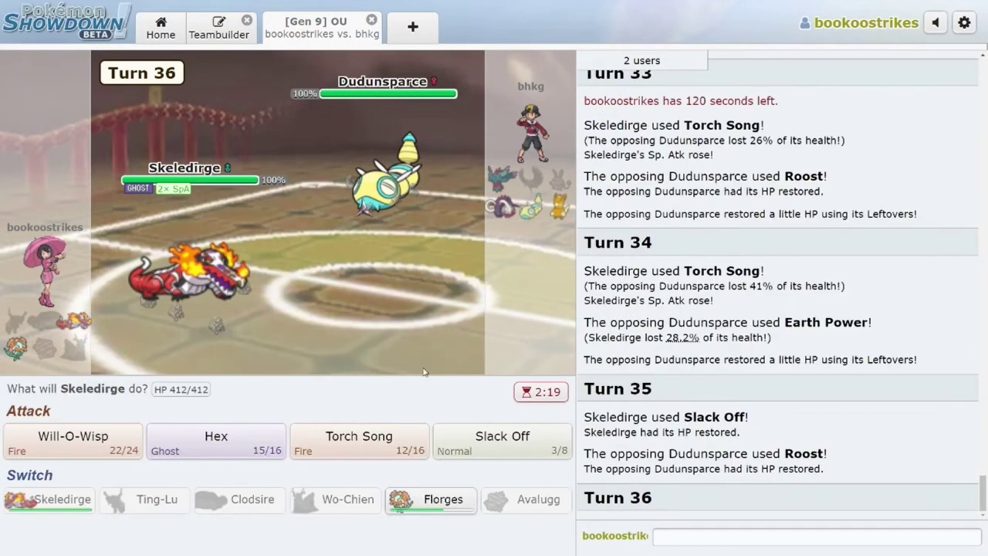
pyautogui.click(358, 441)
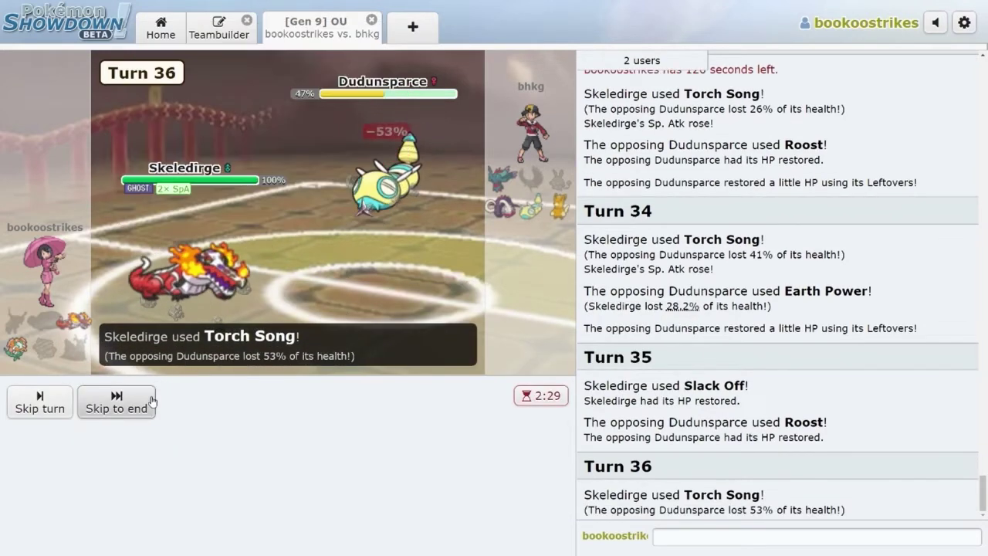
pyautogui.click(116, 401)
pyautogui.moveTo(435, 193)
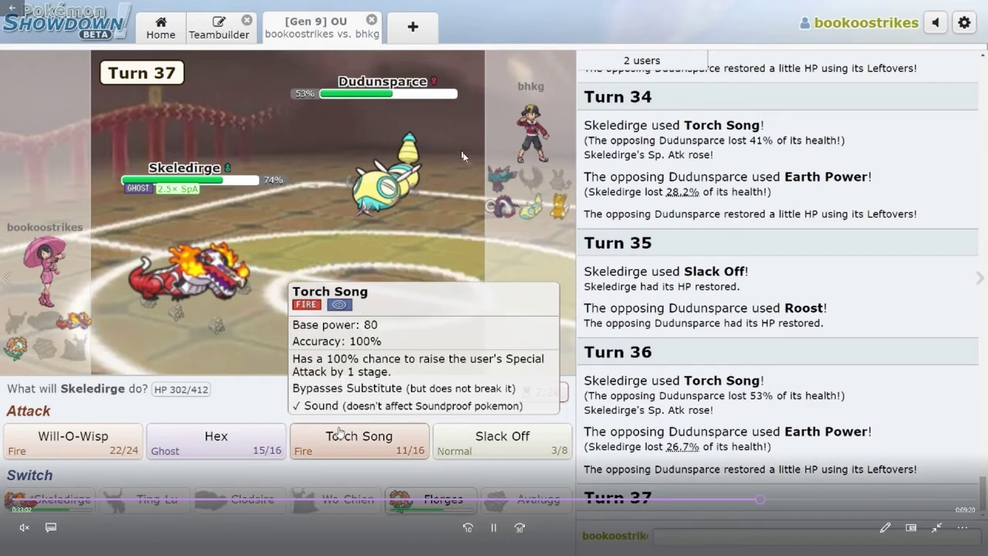
# - Watch Skeledirge's Torch Song against Dudunsparce on turn 37 and Pawmot on turn 38, pausing at Flutter Mane's entry
pyautogui.click(340, 432)
pyautogui.click(132, 403)
pyautogui.moveTo(494, 184)
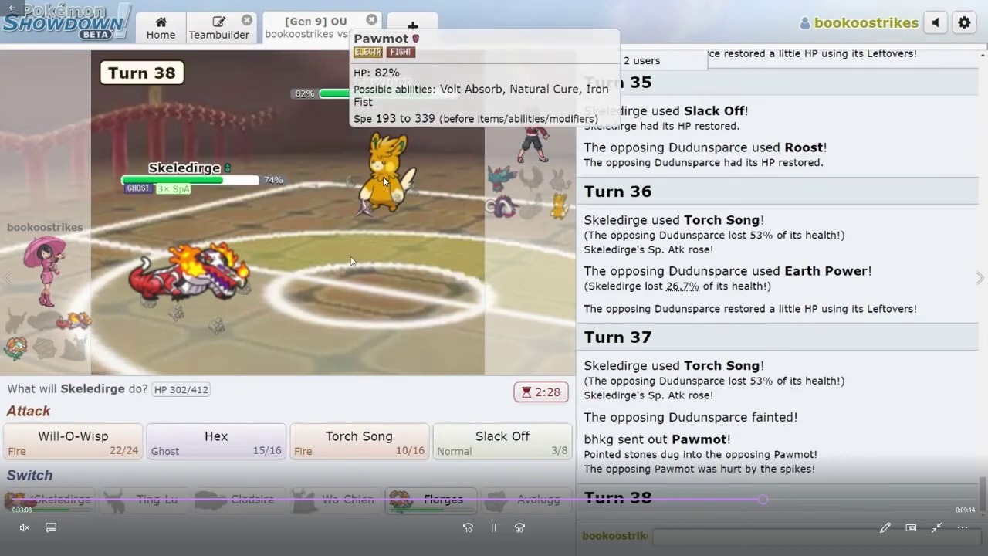
pyautogui.moveTo(401, 158)
pyautogui.moveTo(337, 454)
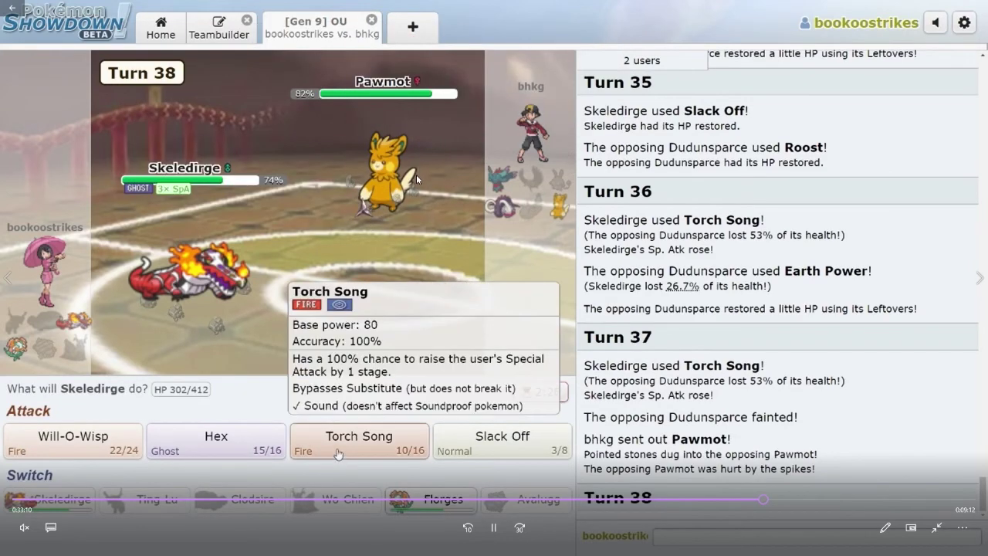
pyautogui.click(337, 453)
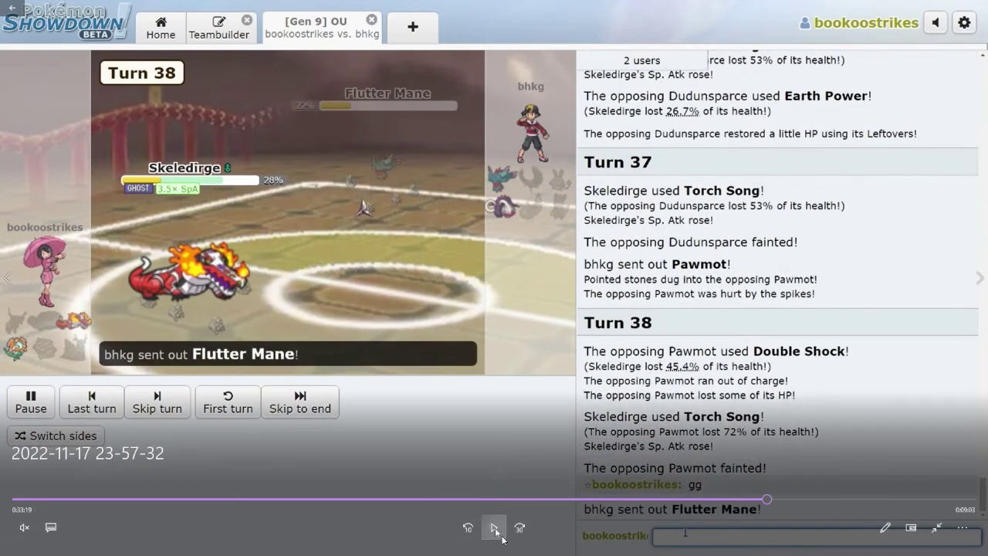
pyautogui.click(495, 530)
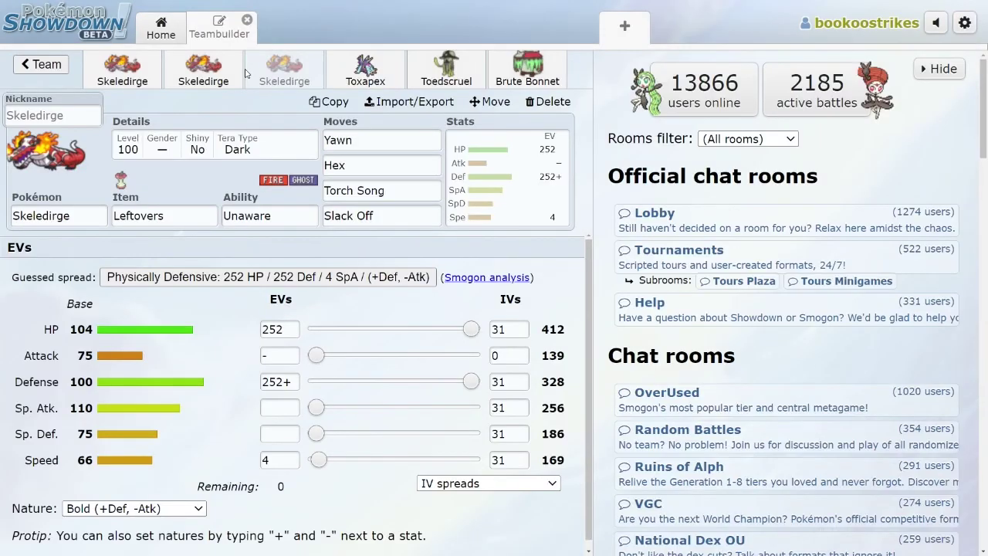
# - Return to the teambuilder and open the first Skeledirge set, the one with Heavy-Duty Boots
pyautogui.click(105, 68)
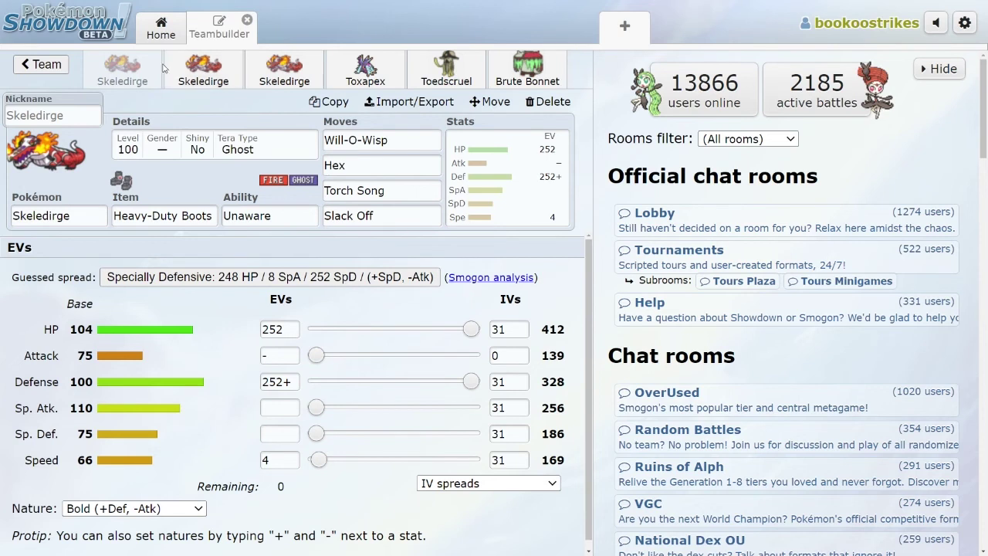